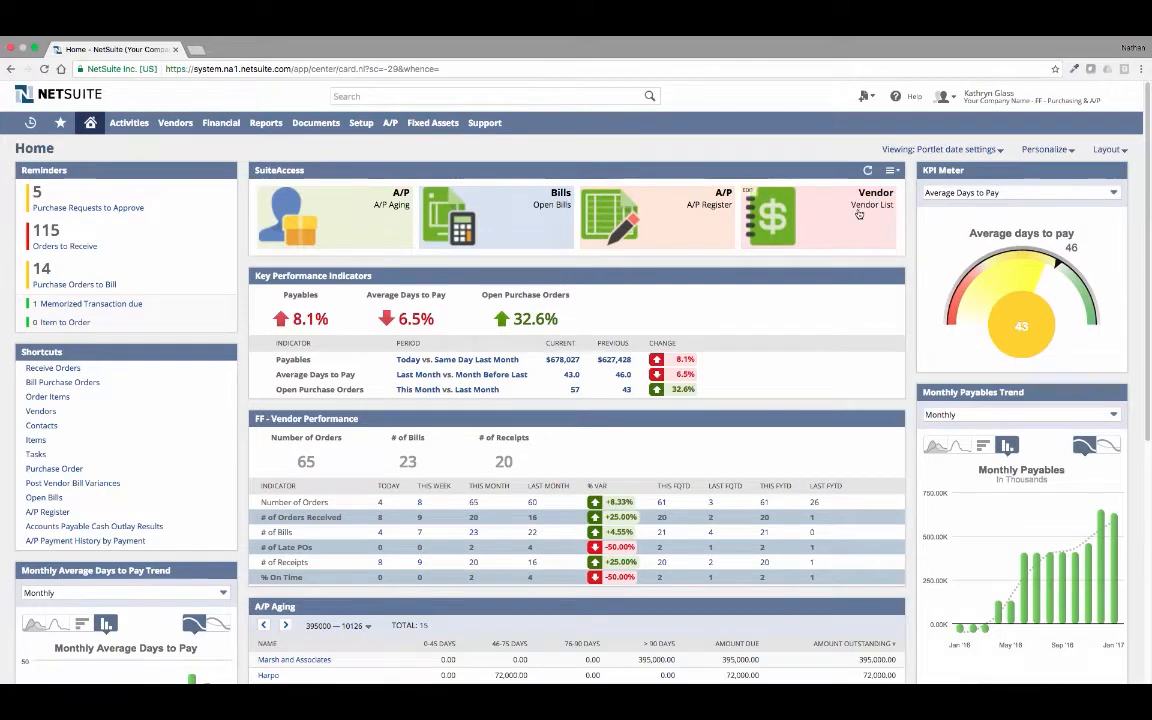
- Open the ACOM Business Solutions vendor record from the vendor list and review its financial details and transactions
left_click(855, 214)
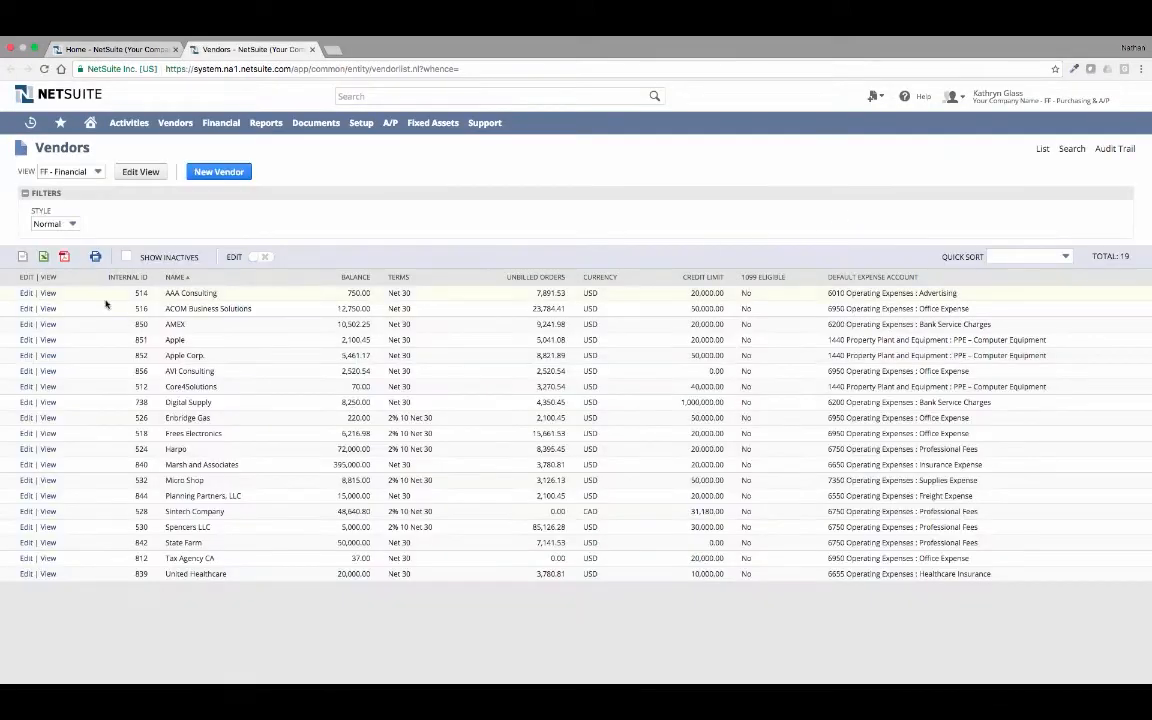
left_click(49, 310)
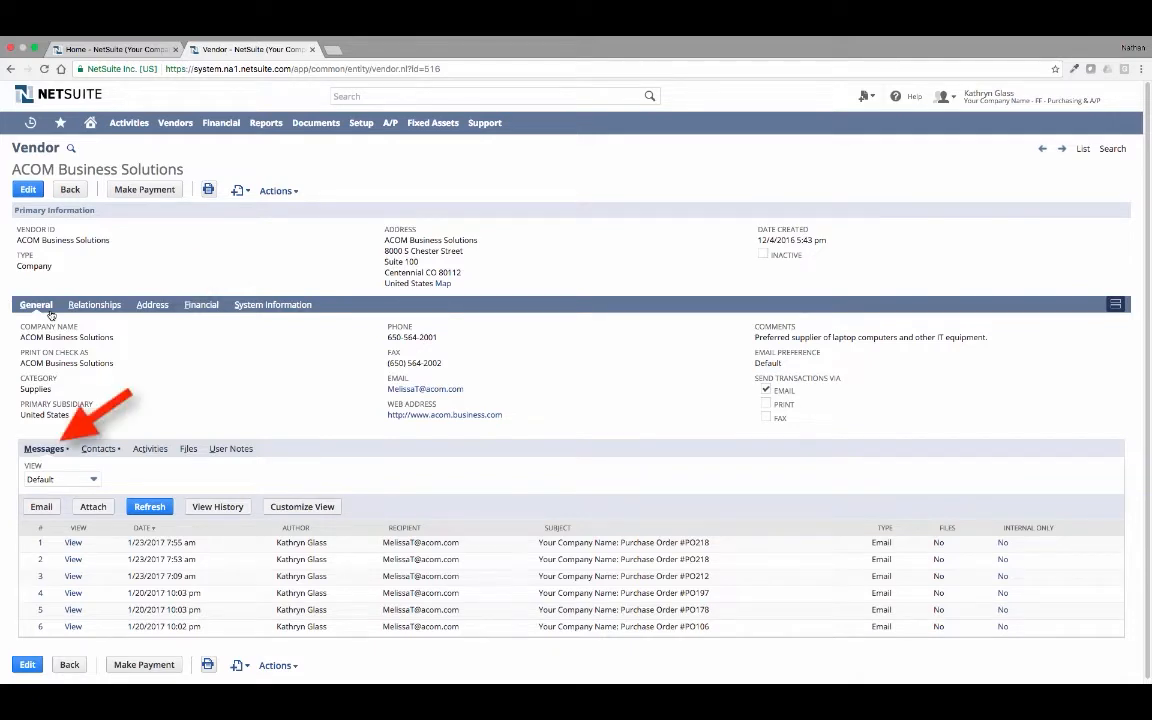
left_click(200, 306)
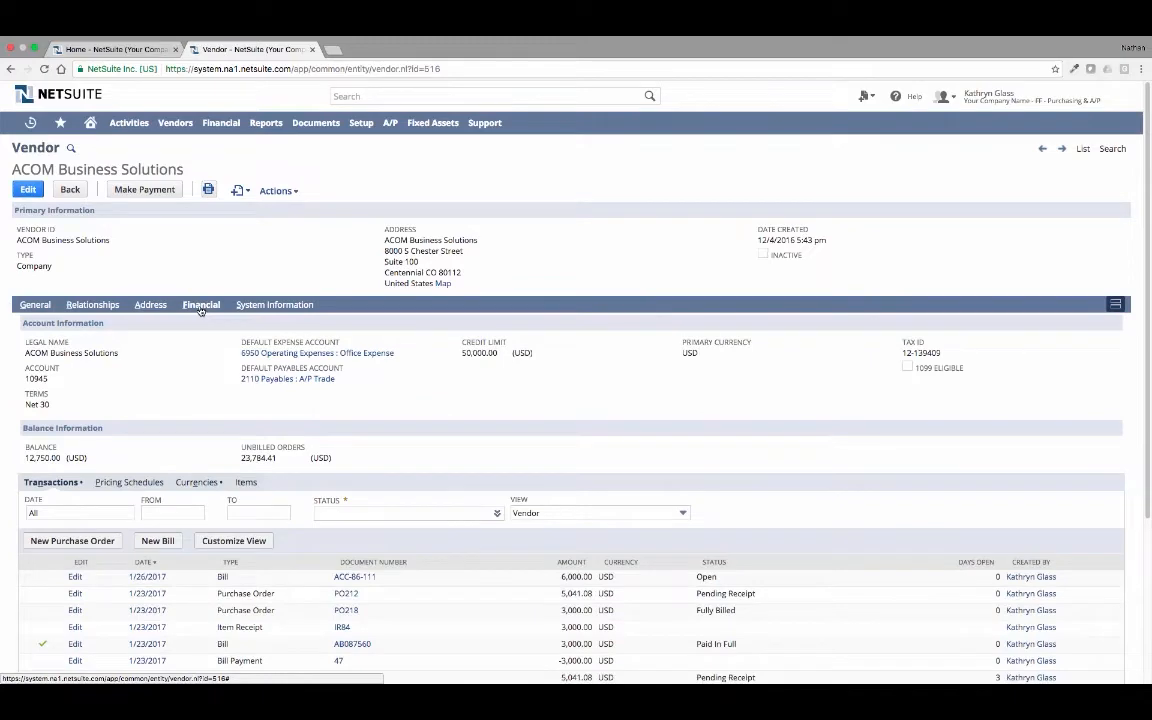
left_click_drag(1148, 308, 1142, 416)
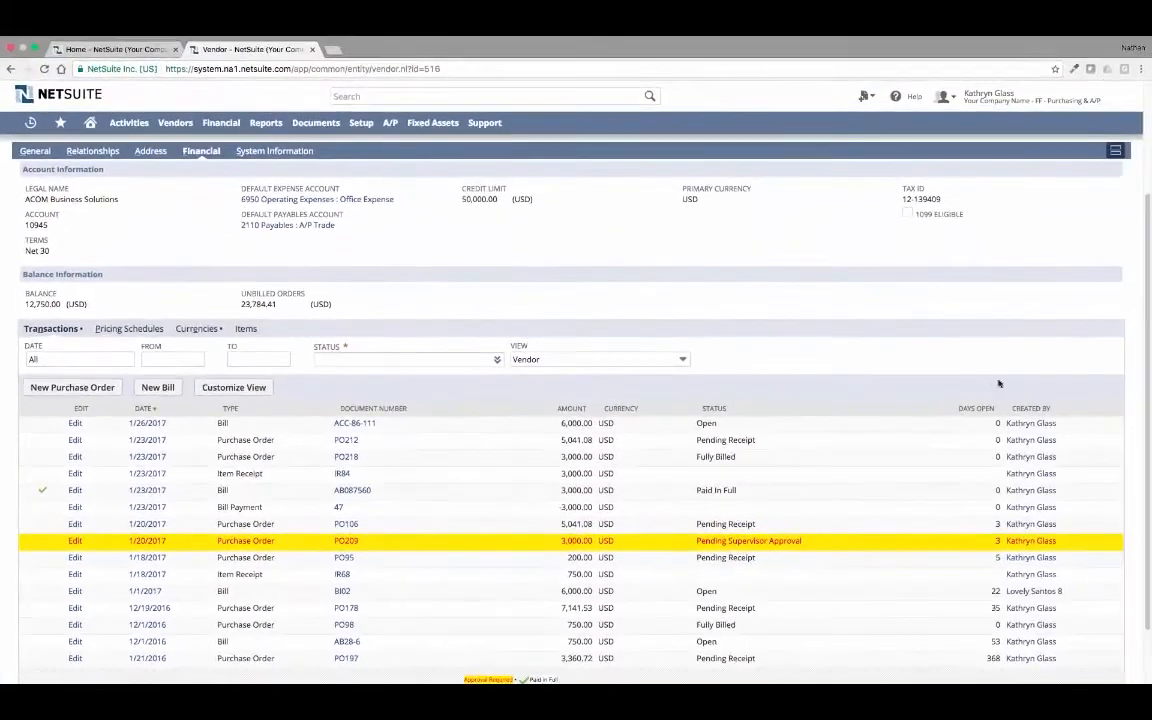
scroll(793, 318, "up", 1)
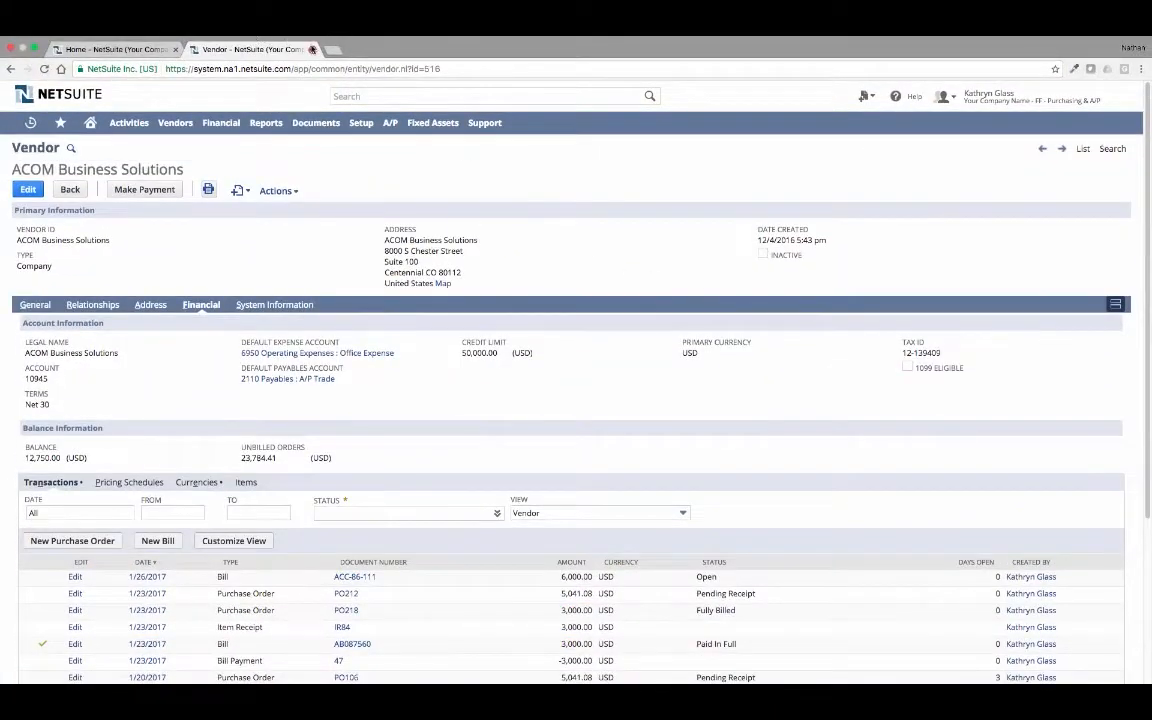
left_click(312, 48)
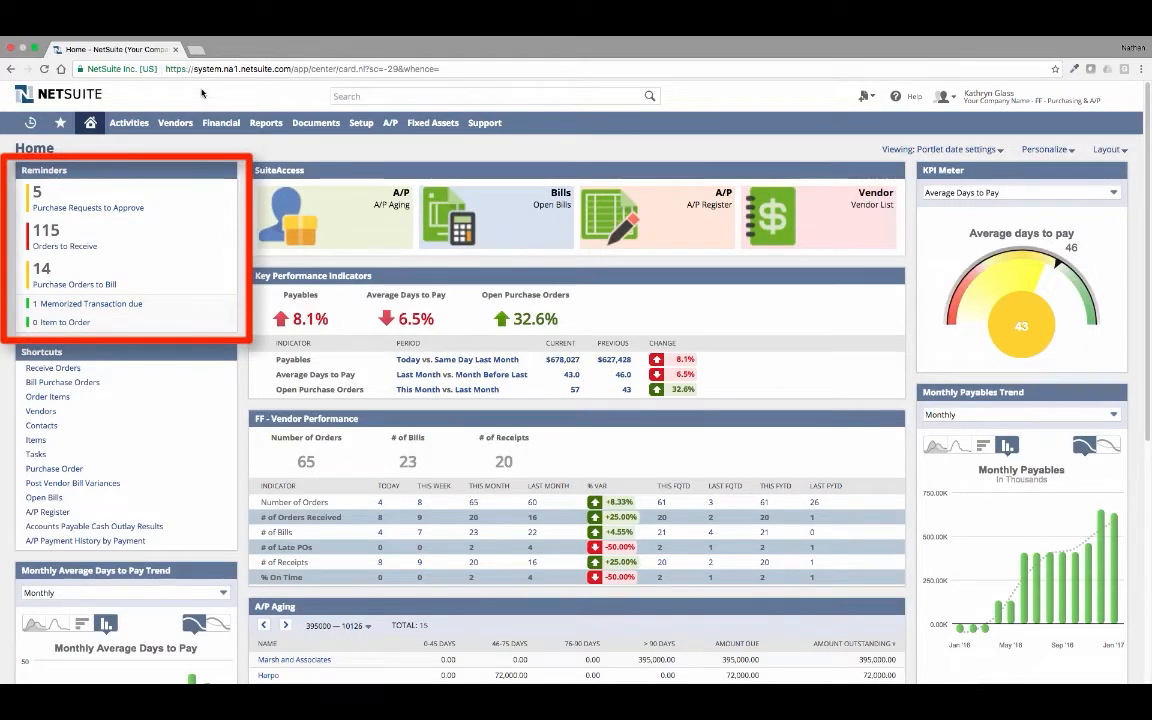
- Mark all purchase requests awaiting approval, open the 1/20/2017 ACOM Business Solutions laptop order and approve it
left_click(126, 208)
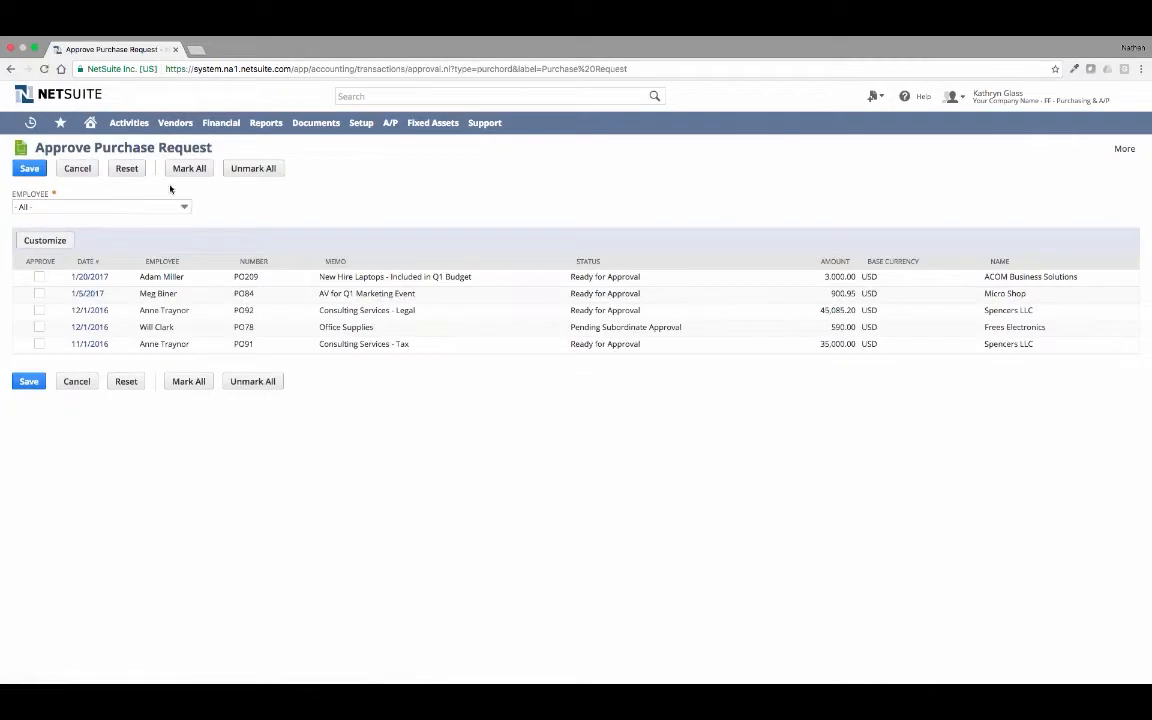
left_click(185, 170)
left_click(94, 281, "super")
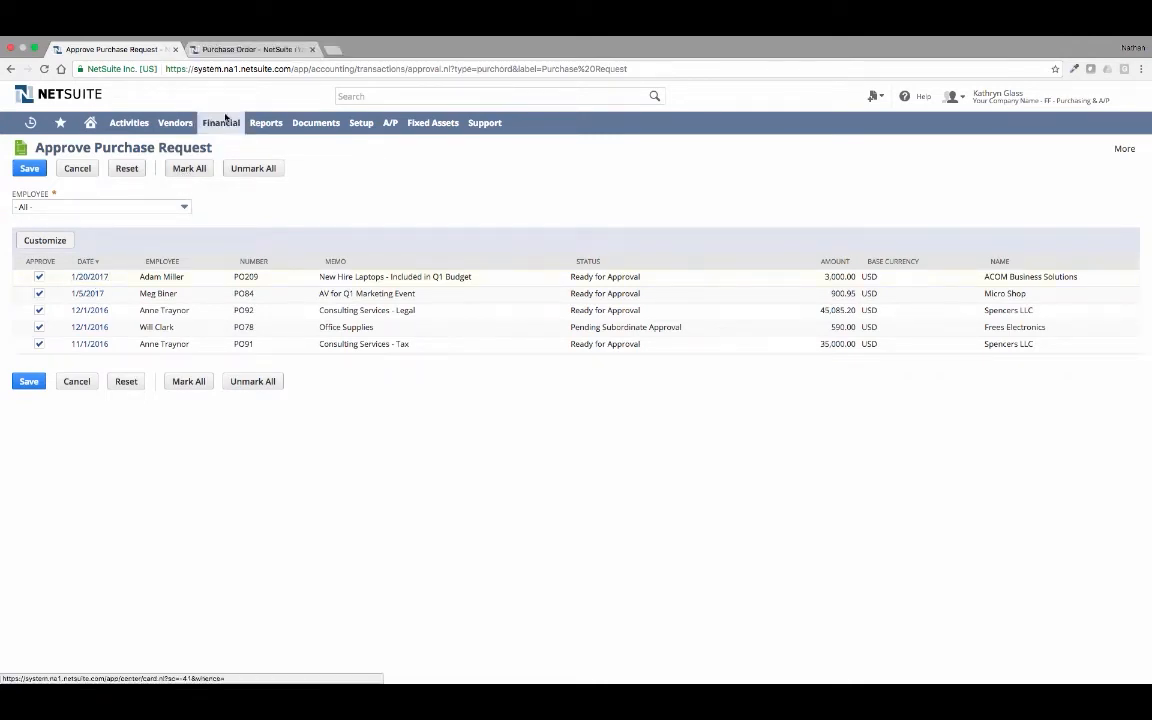
left_click(248, 50)
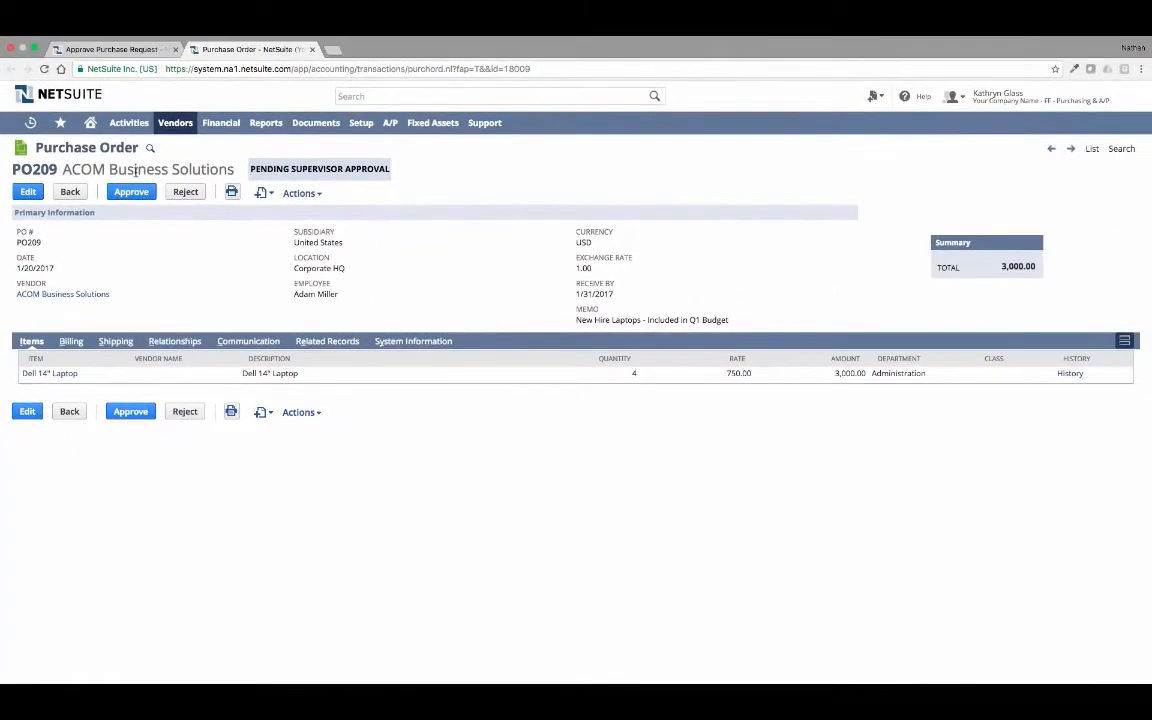
left_click(131, 192)
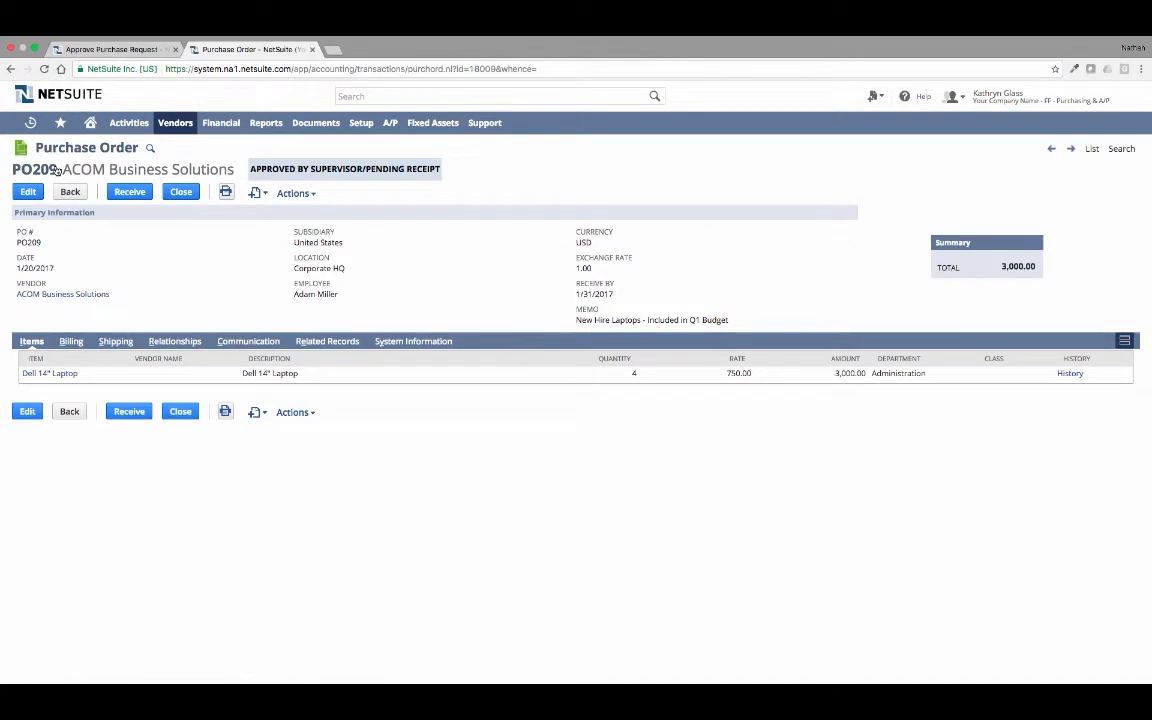
- Review the e-mail message sent to the vendor for the approved laptop order and return to the home dashboard
left_click(250, 341)
left_click(78, 518)
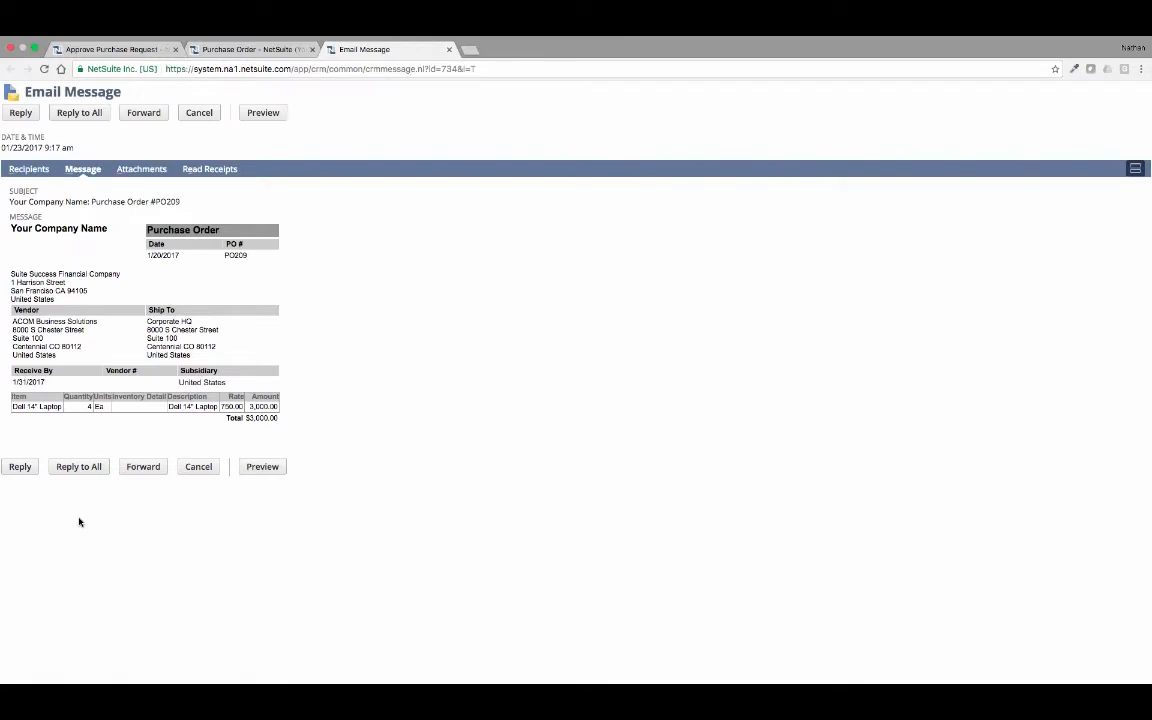
left_click(449, 49)
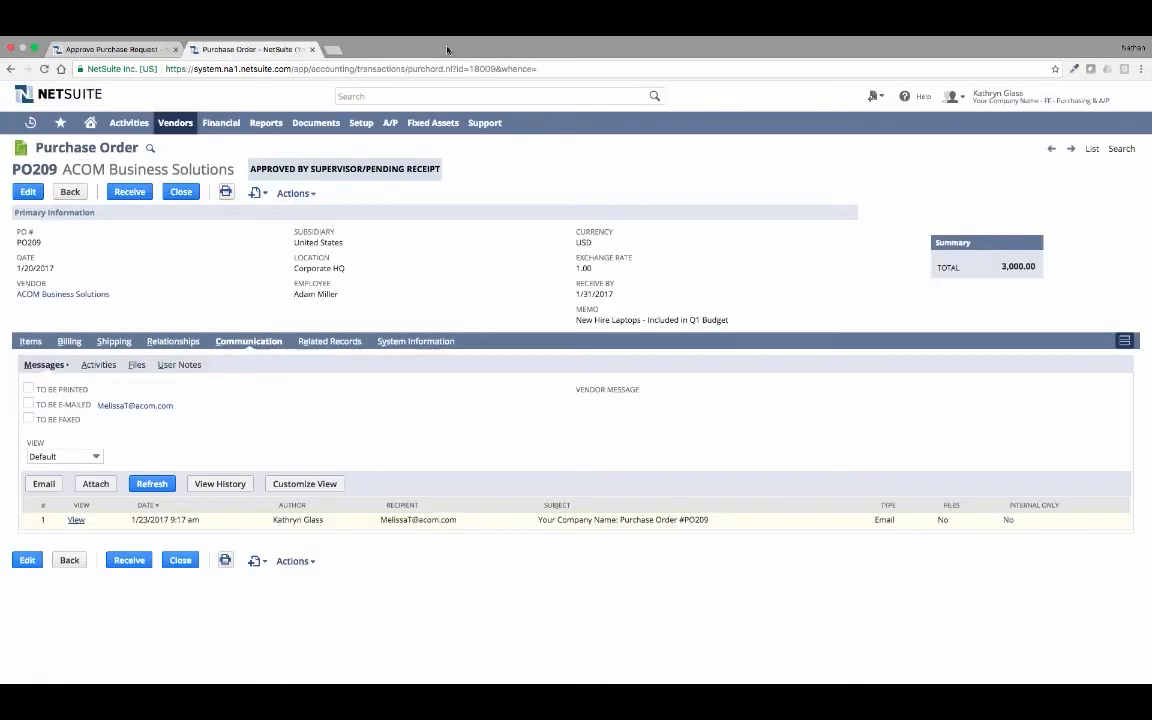
left_click(32, 341)
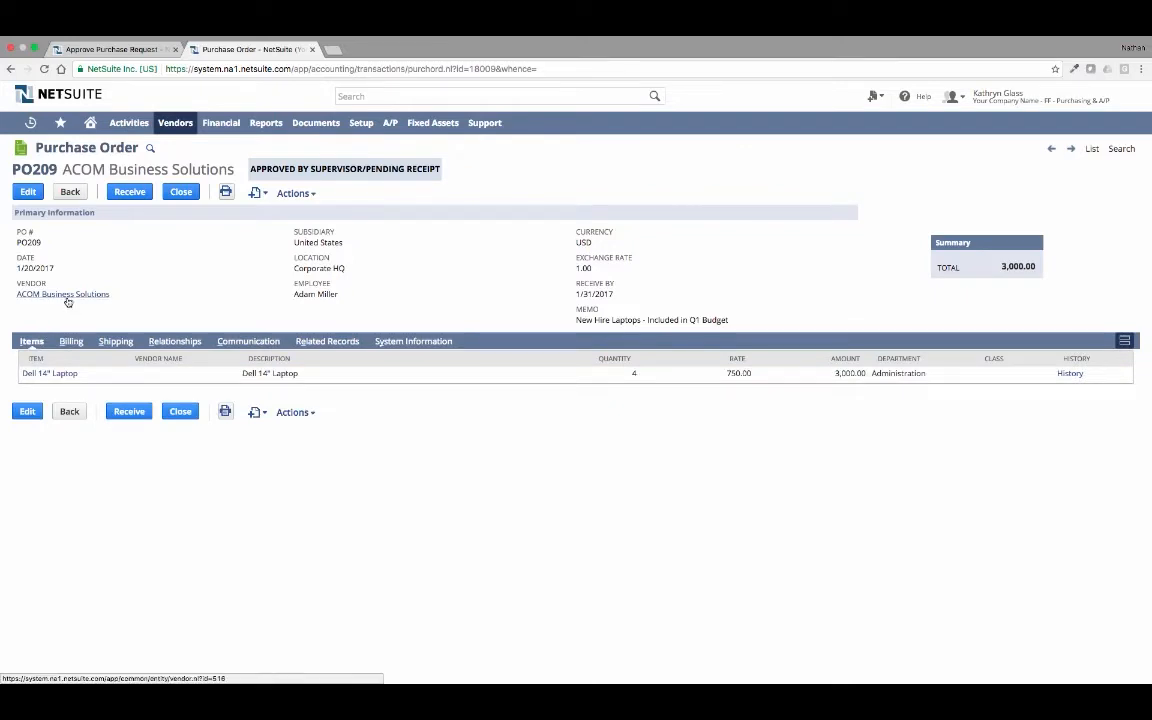
mouse_move(70, 377)
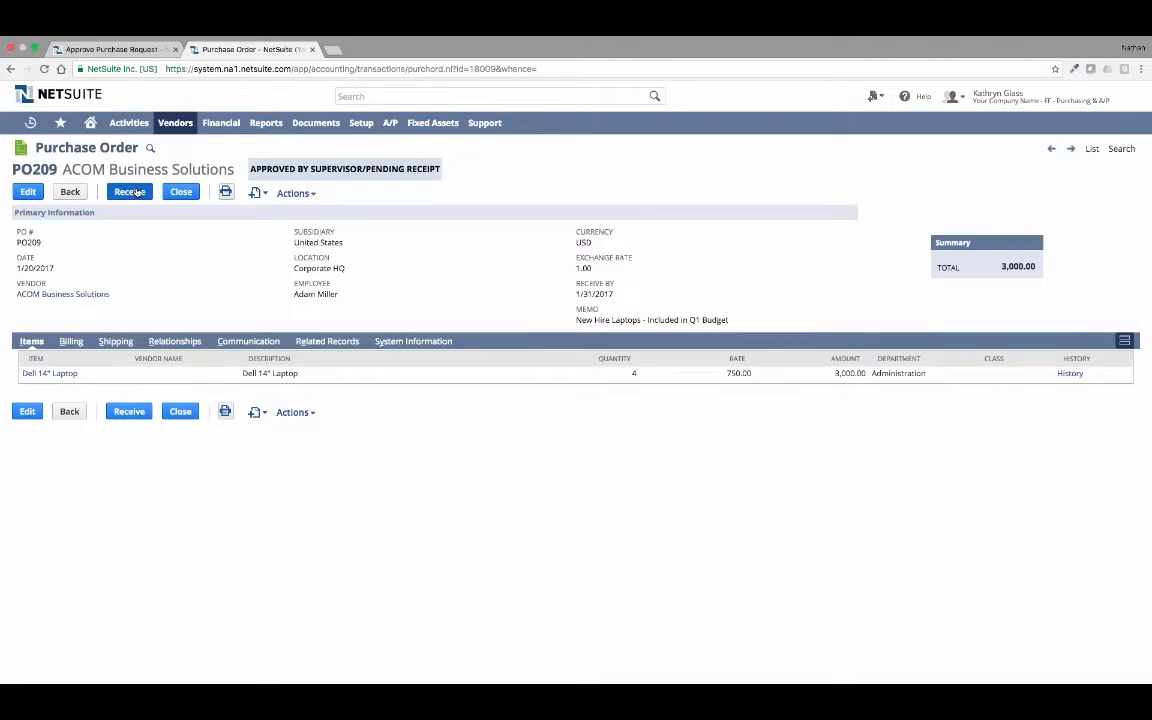
left_click(90, 122)
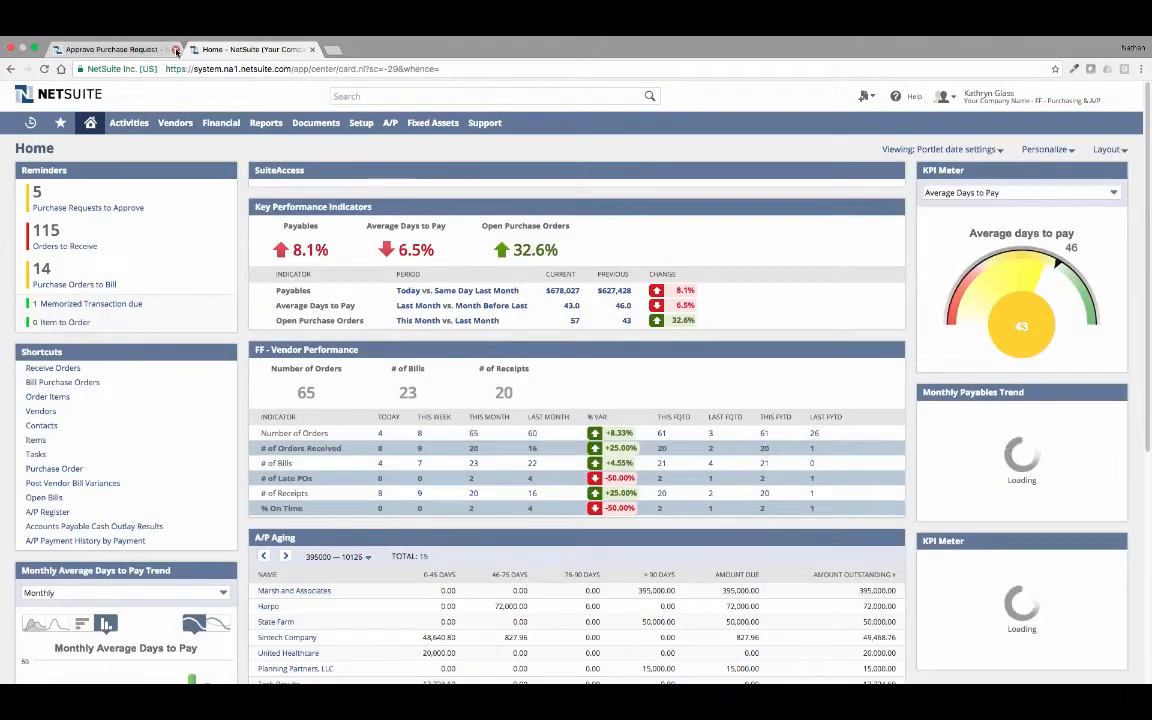
left_click(175, 49)
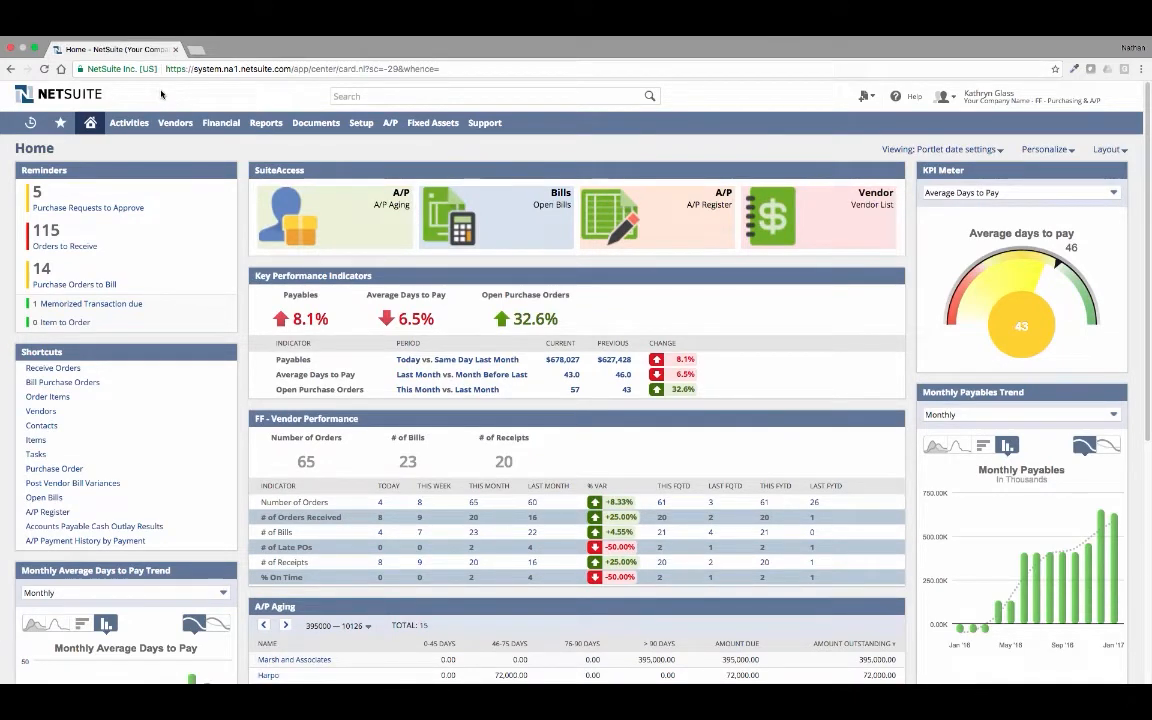
- Filter the orders to receive by ACOM Business Solutions and save an item receipt for the four Dell 14" laptops
left_click(72, 247)
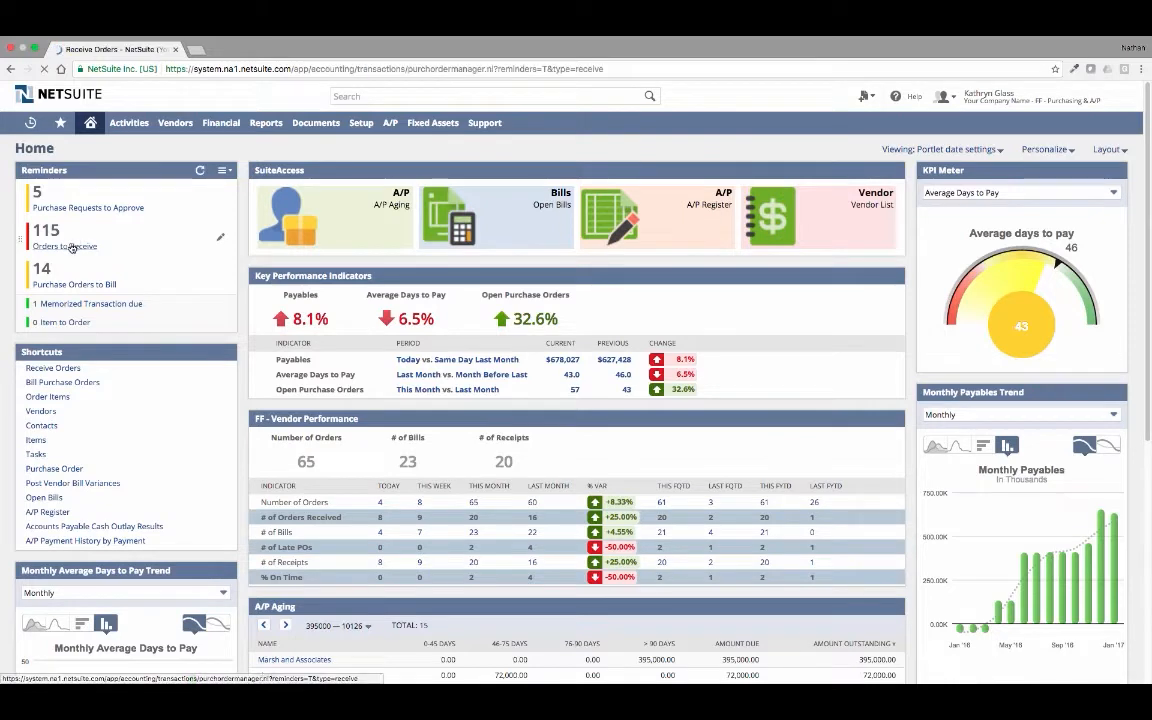
type("ac")
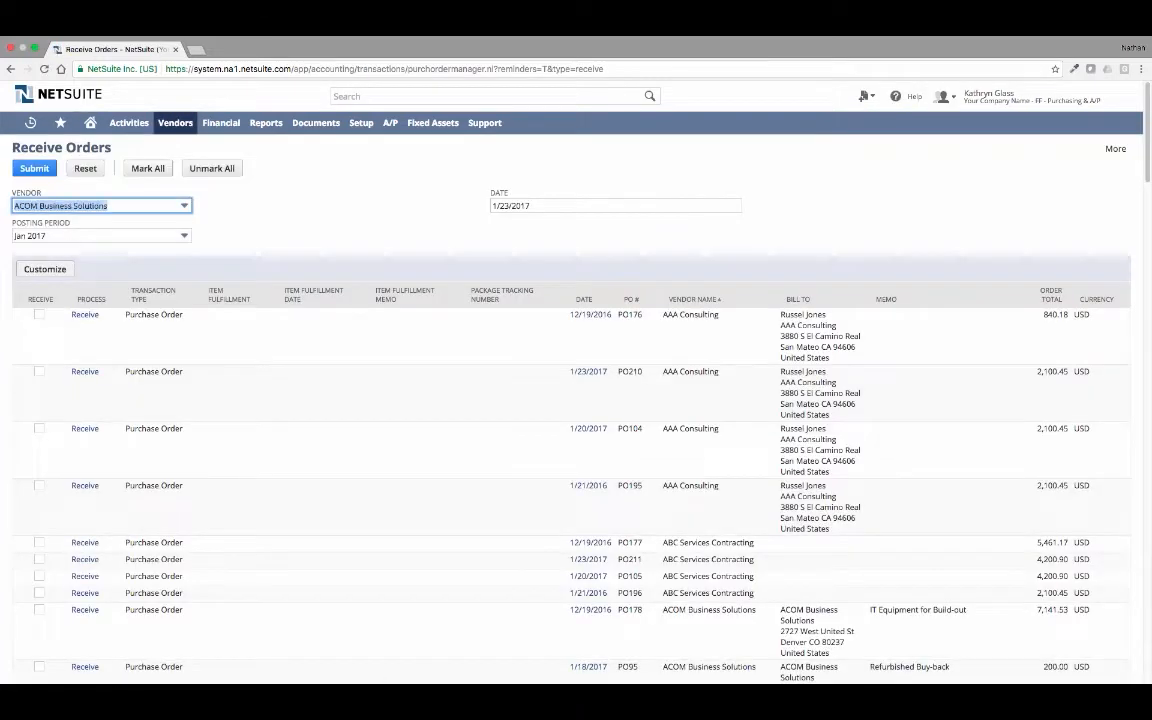
key("Tab")
left_click(85, 553)
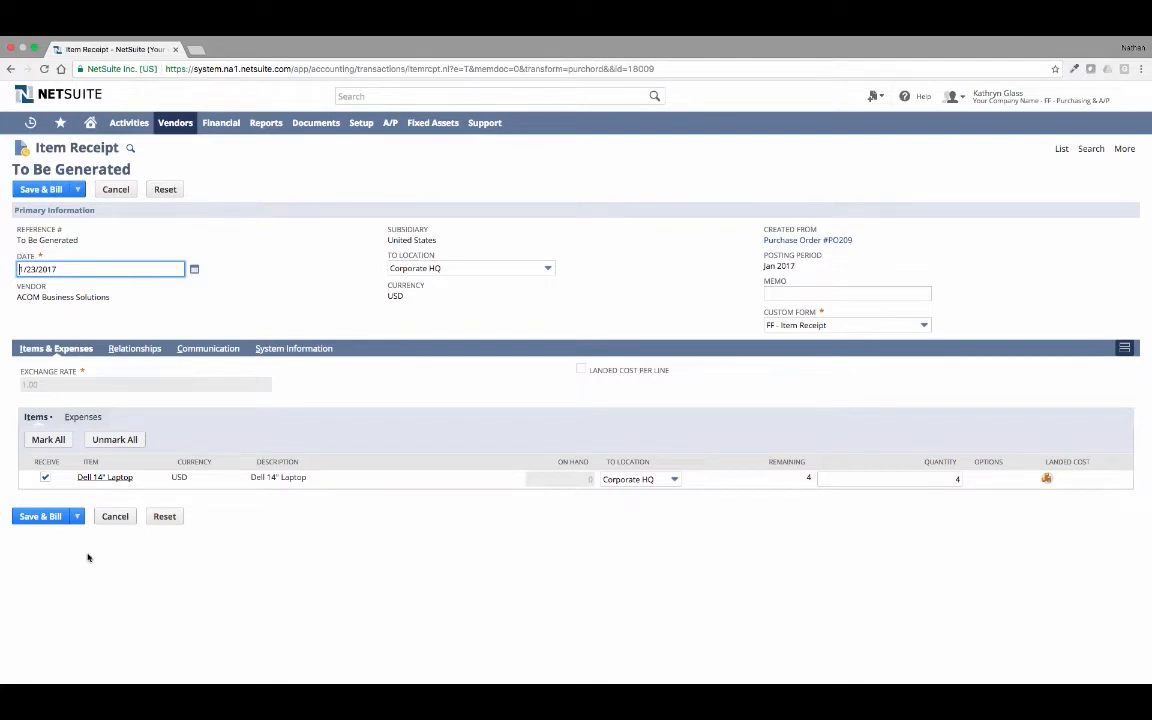
left_click(36, 534)
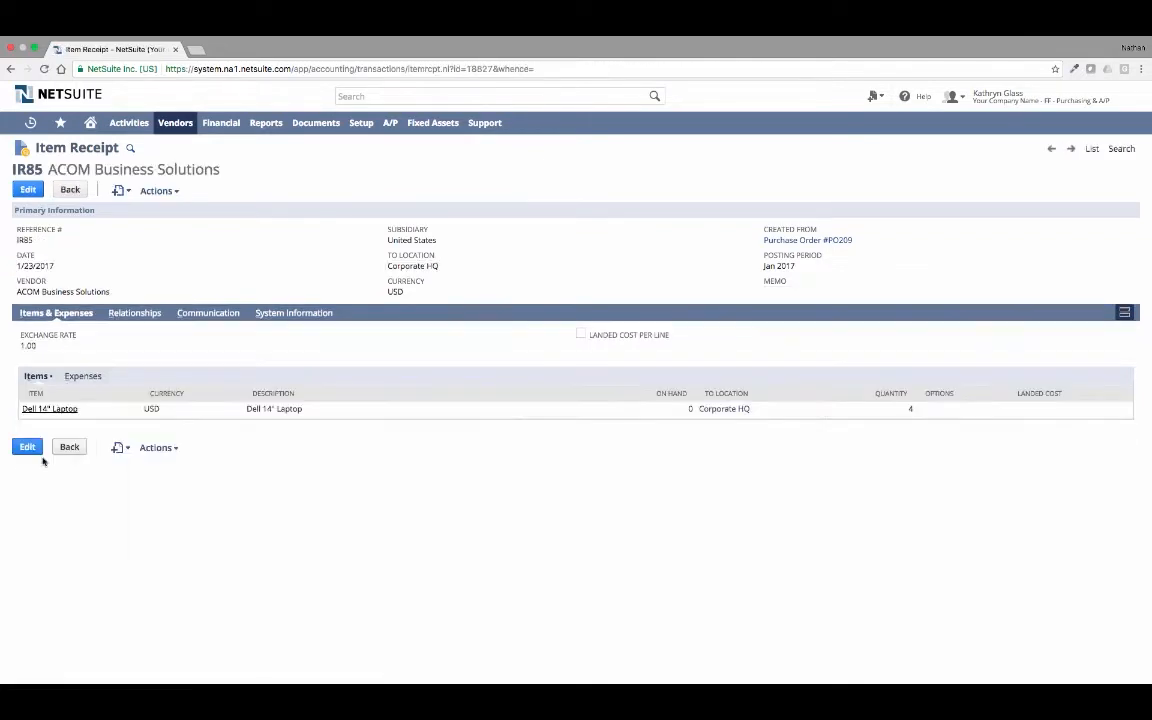
- Check the general ledger impact of the laptop item receipt and return to the receipt
mouse_move(160, 190)
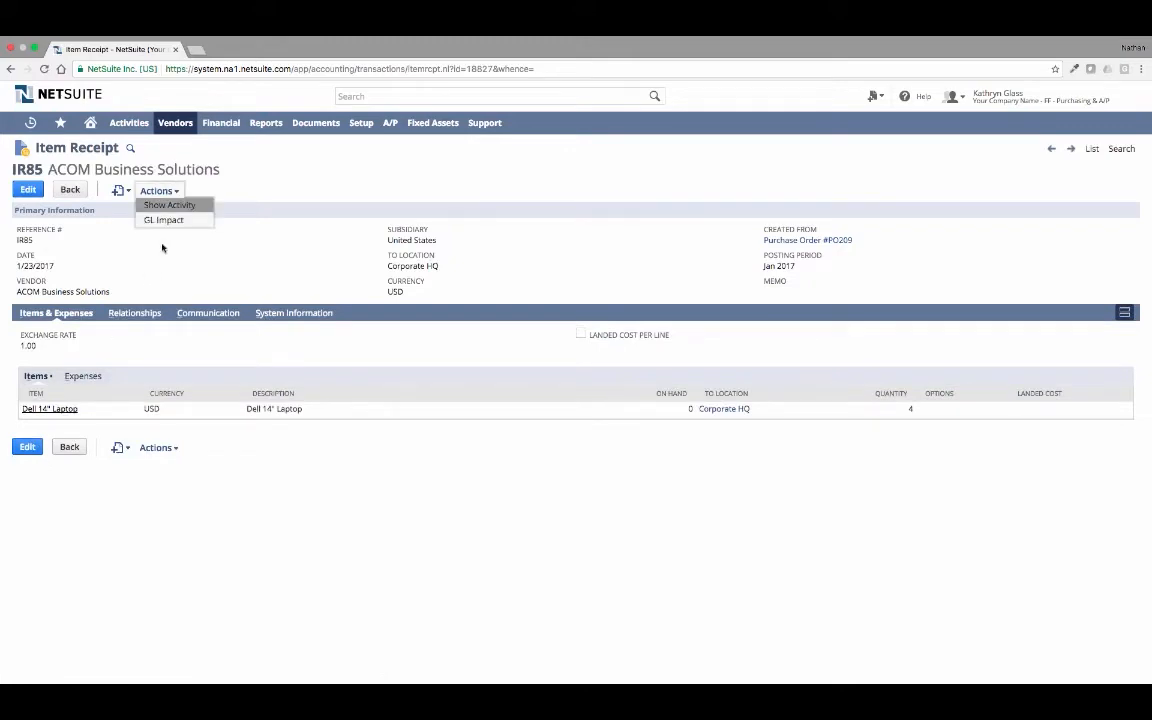
left_click(152, 222)
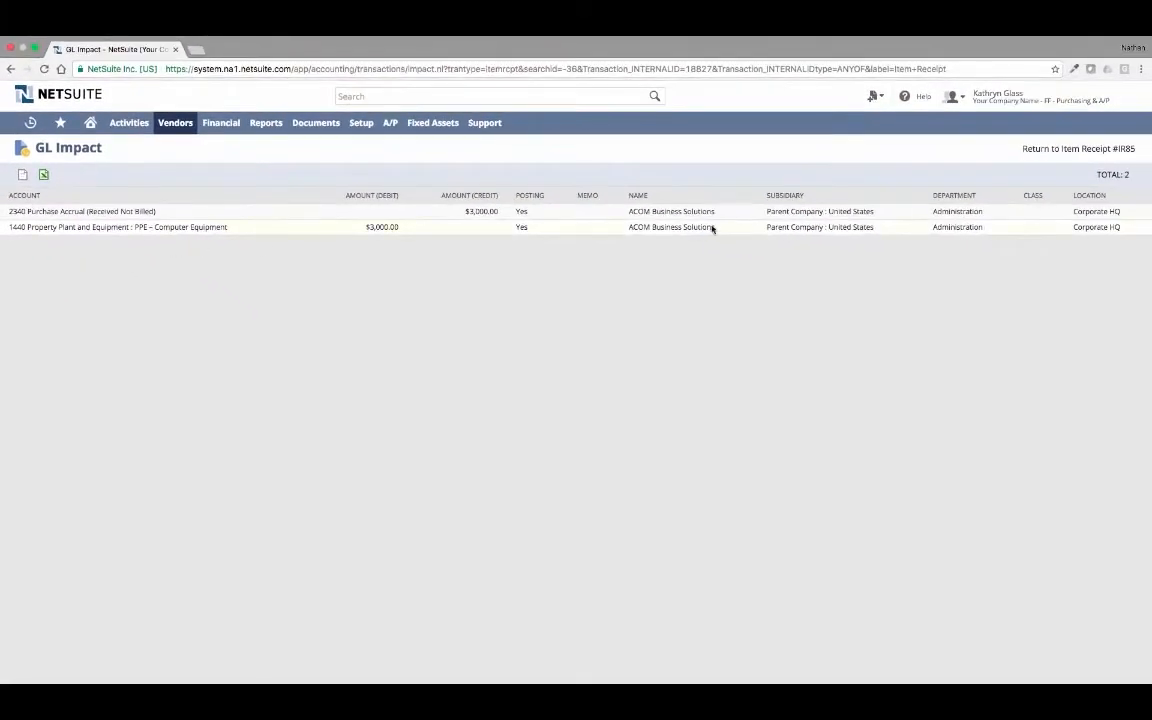
left_click(1040, 149)
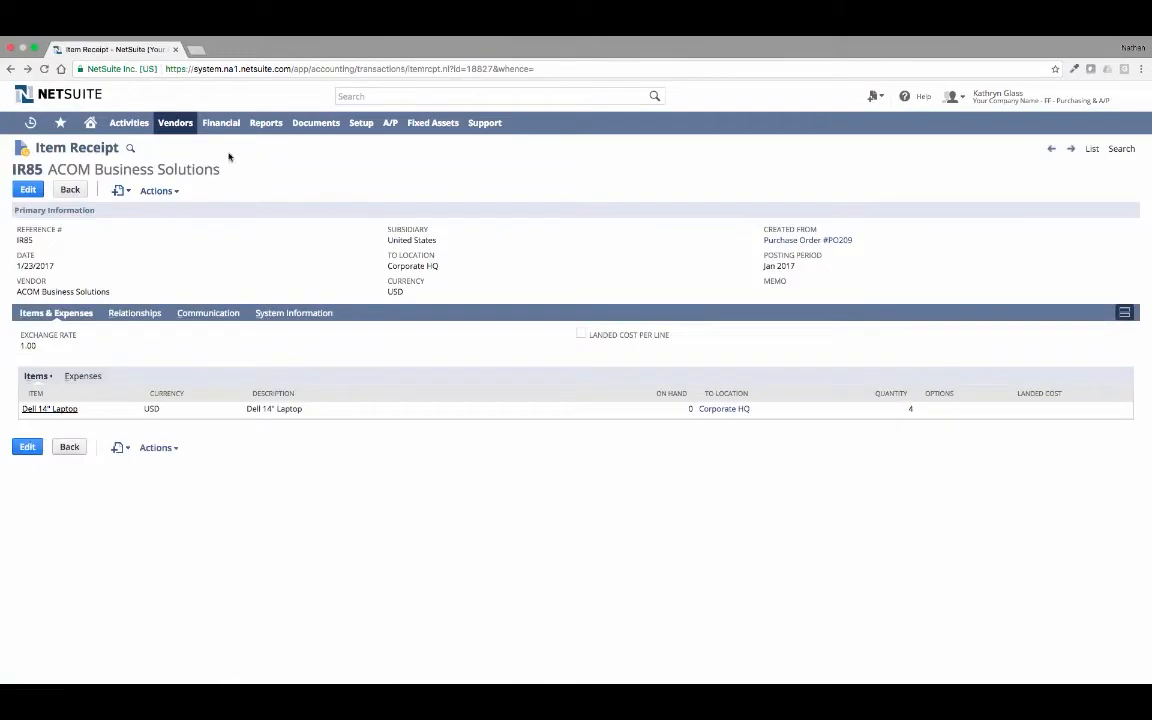
- Filter the purchase orders to bill by ACOM Business Solutions and submit the new hire laptops order for billing
left_click(93, 124)
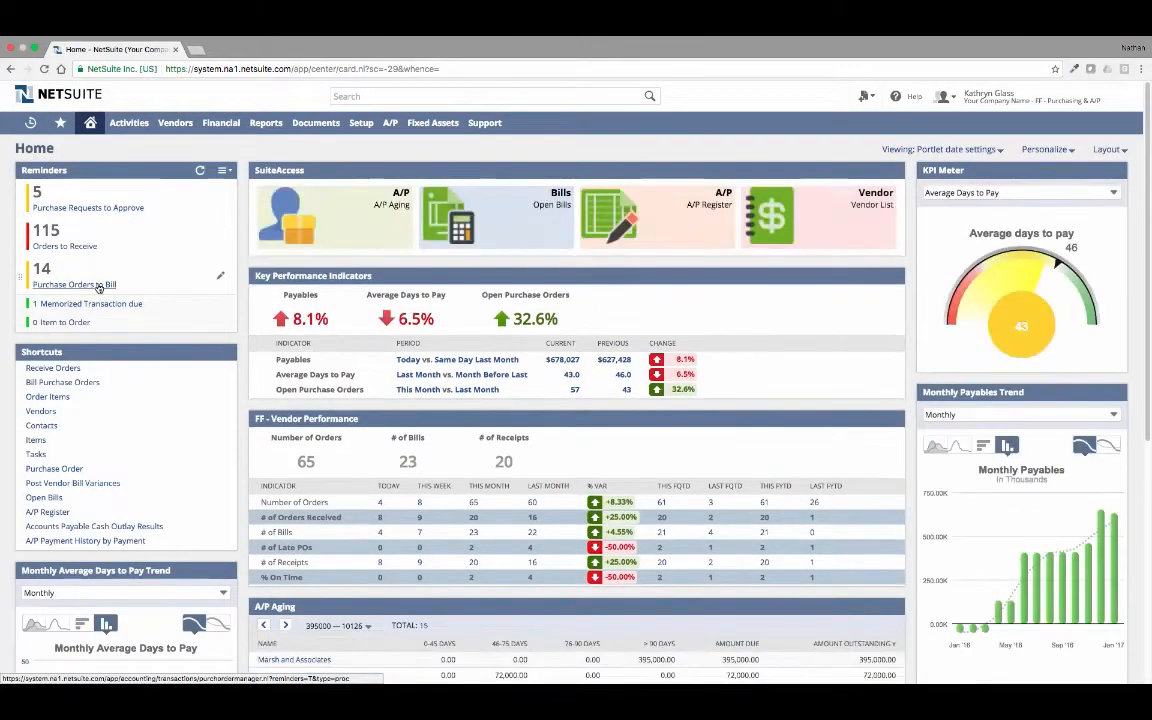
left_click(99, 285)
type("ACOM Business Solutions")
key("Tab")
left_click(41, 278)
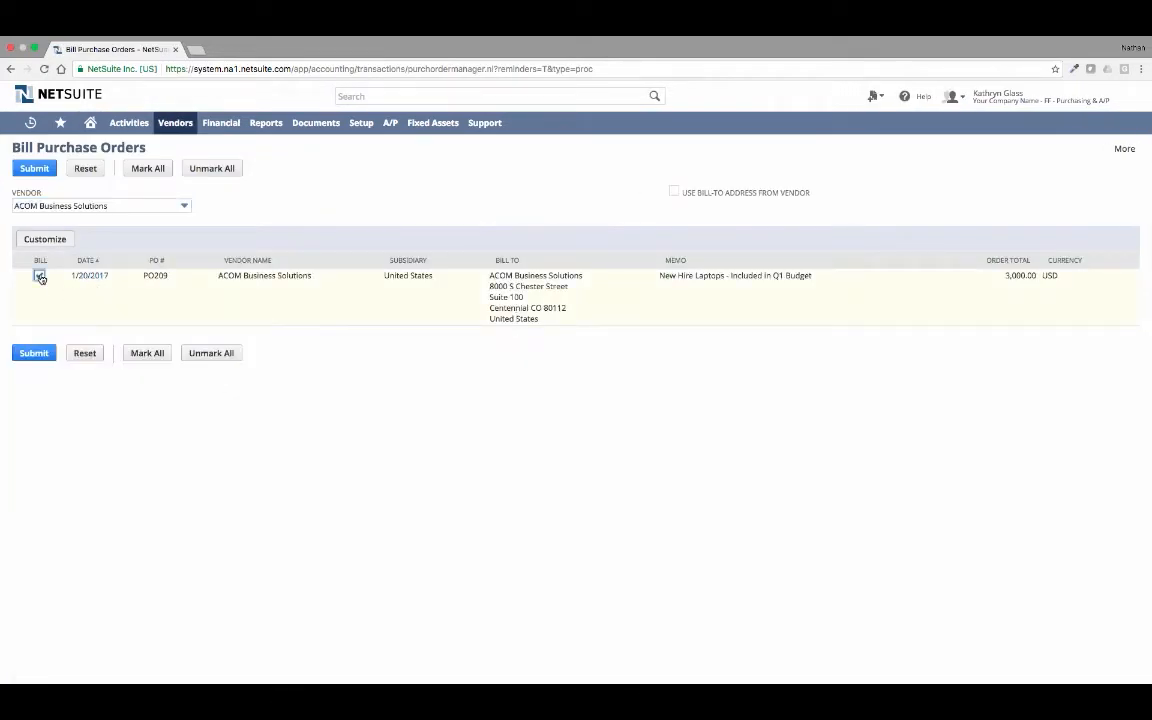
left_click(38, 171)
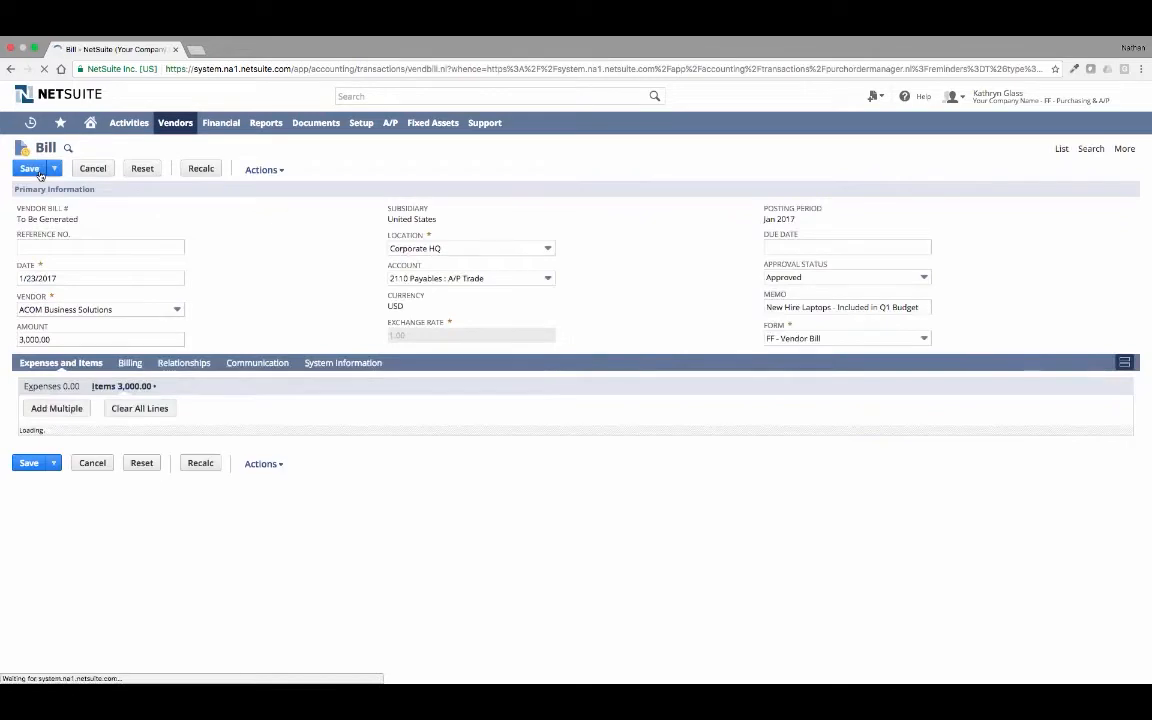
- Set the vendor bill's reference number to VB0880, save the bill and open its saved record
left_click(49, 246)
type("VB0880")
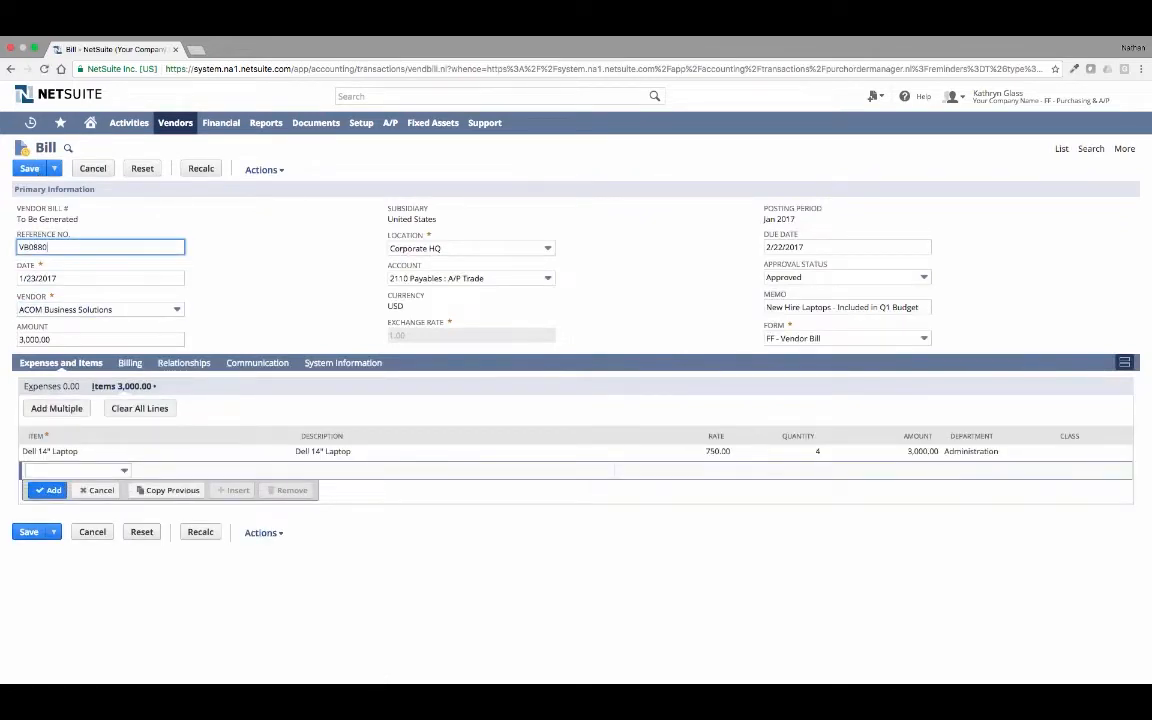
left_click(31, 169)
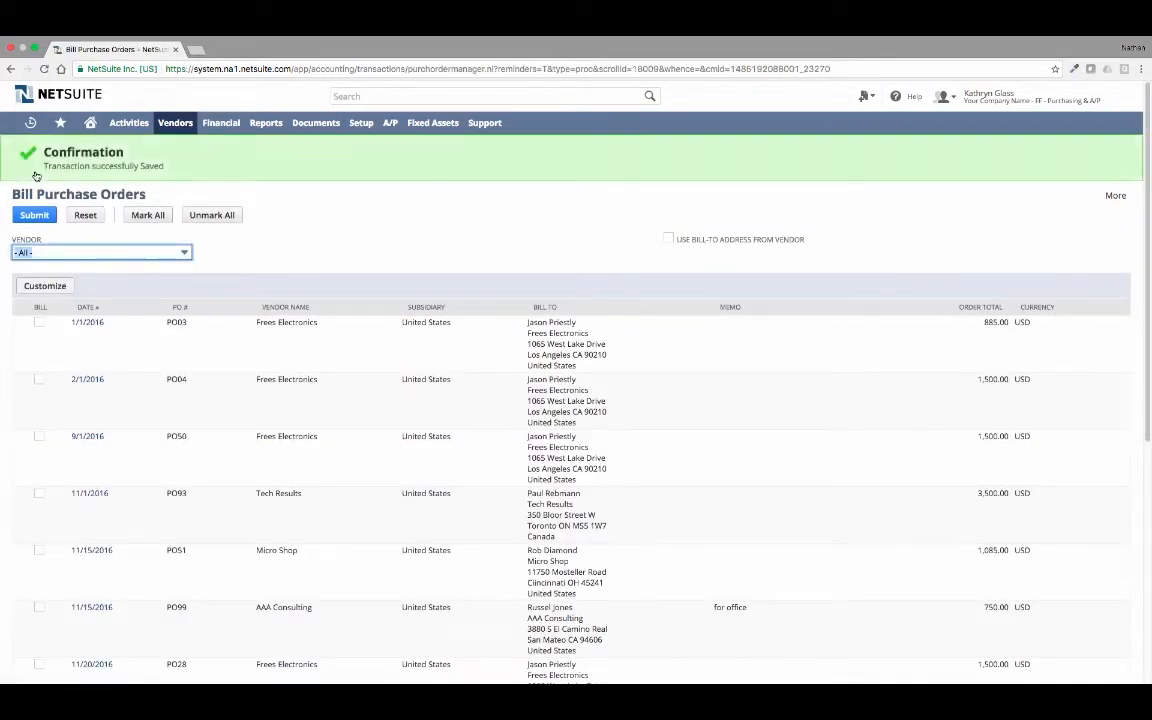
mouse_move(34, 126)
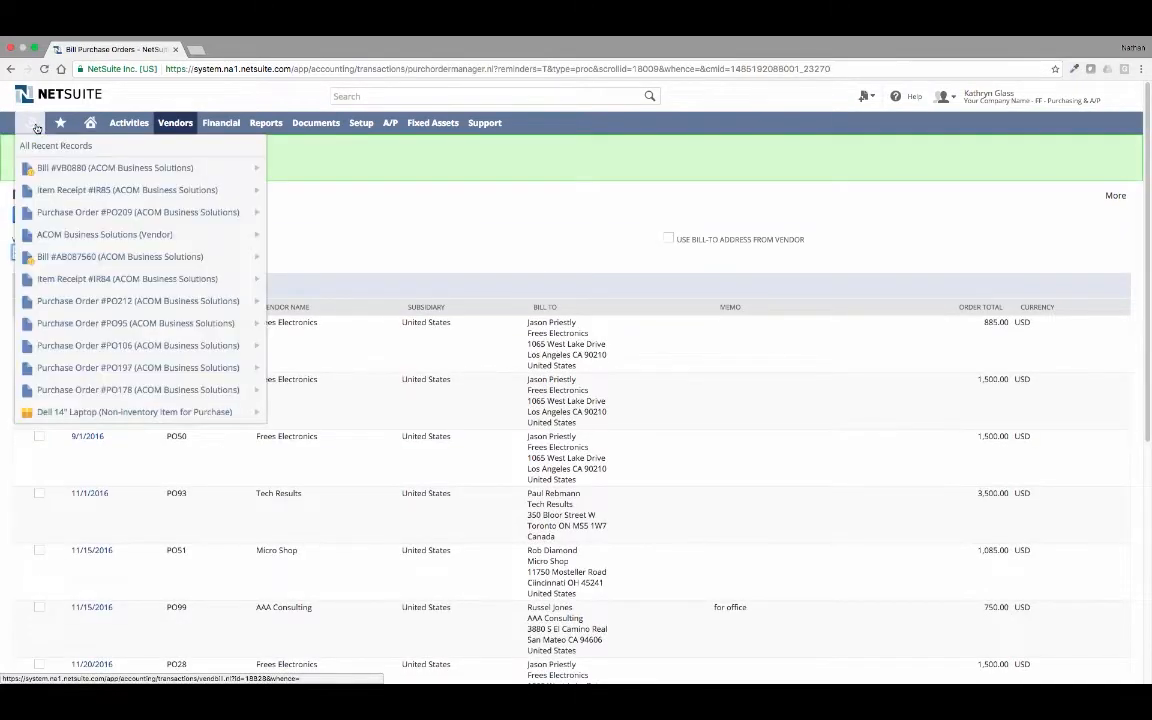
left_click(51, 168)
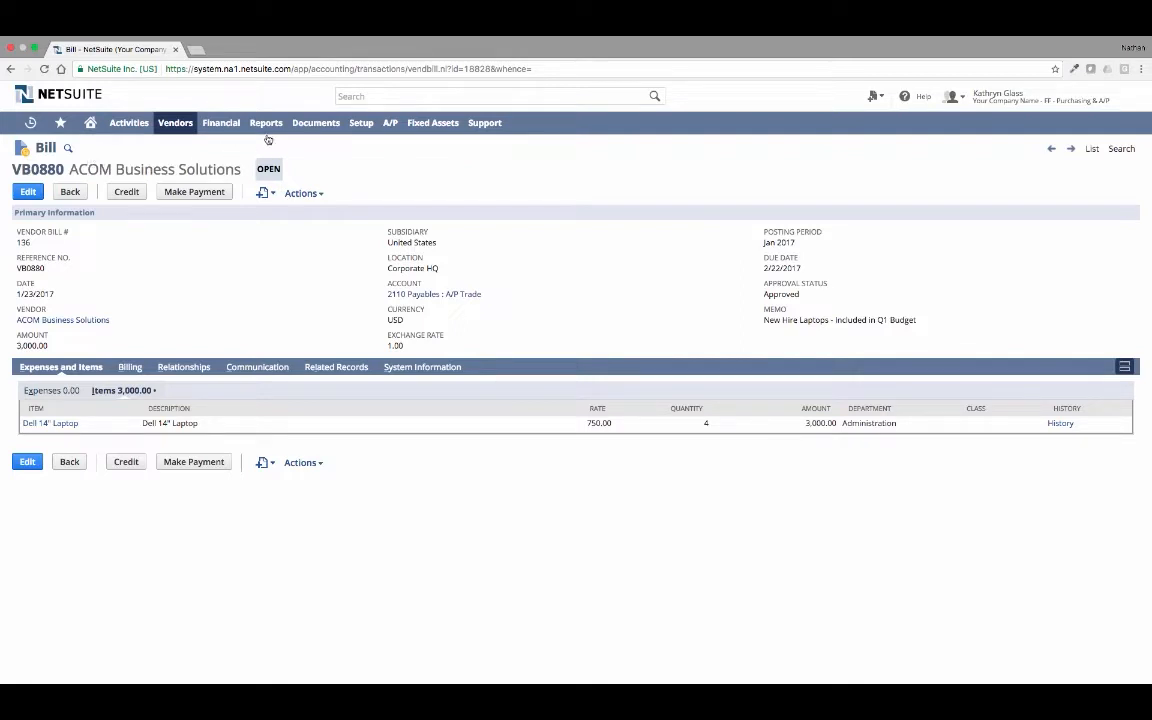
- Run the A/P Aging report, view its aging options and drill into the current open balance of ACOM Business Solutions
mouse_move(262, 128)
mouse_move(283, 330)
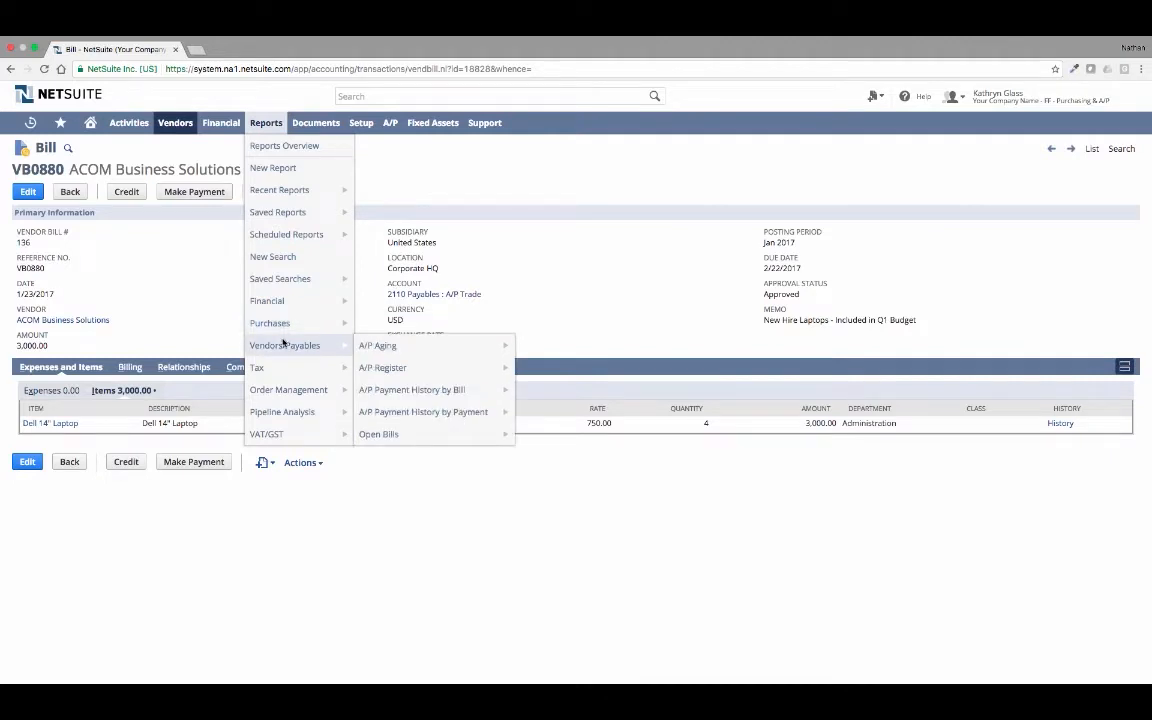
left_click(413, 352)
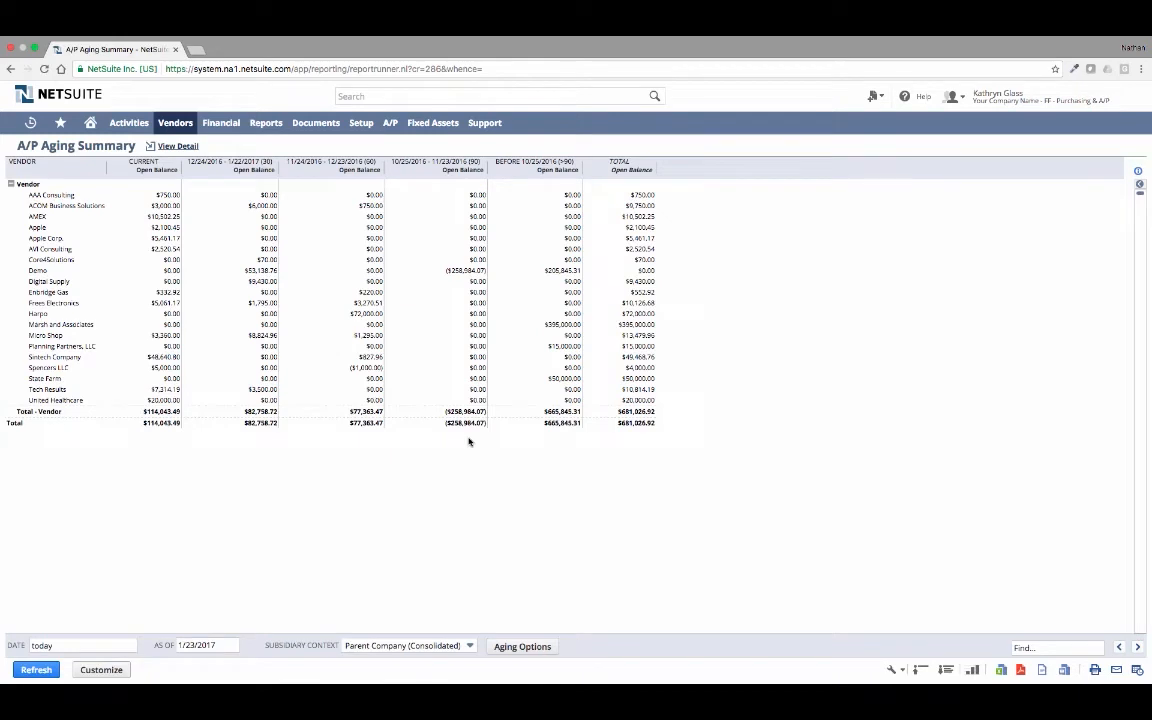
left_click(526, 646)
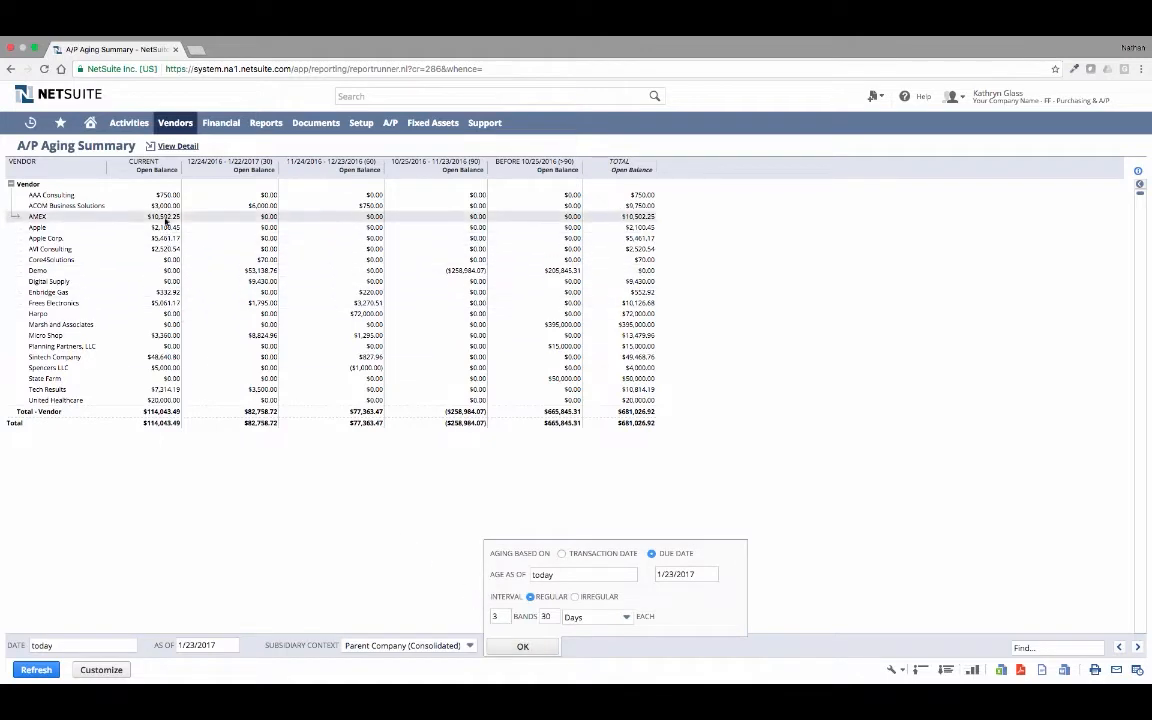
left_click(165, 207)
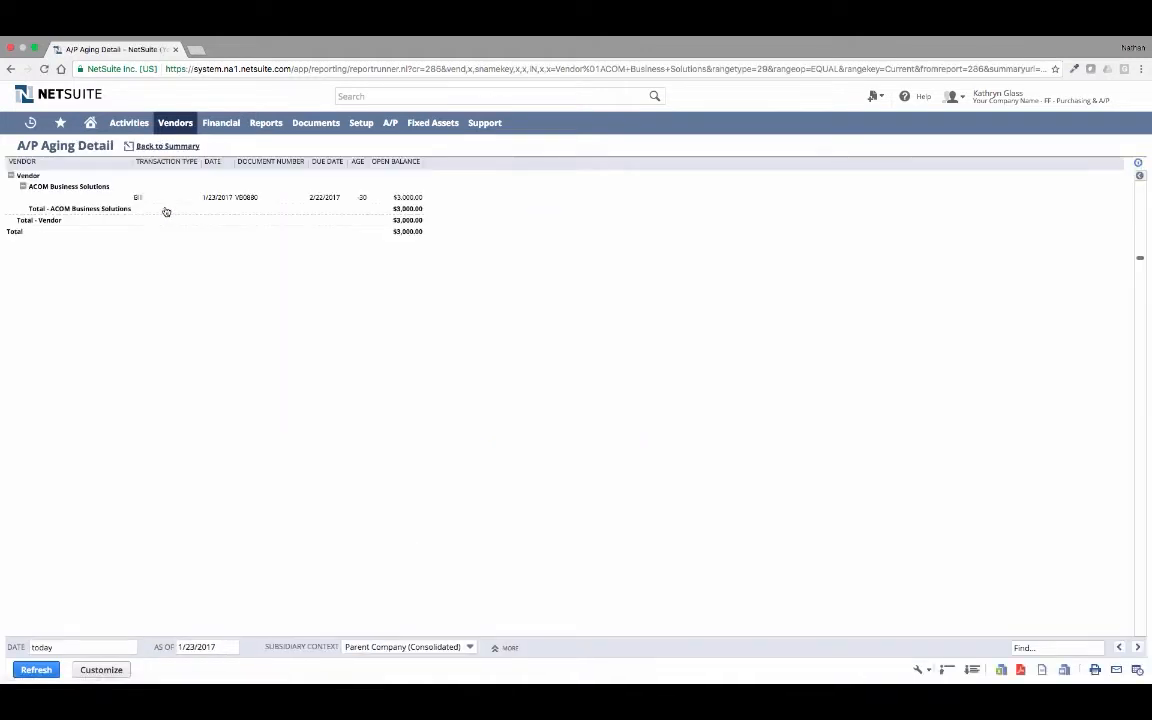
- Open the ACOM Business Solutions bill from the aging detail, and switch to the Controller role to open the bills to pay
left_click(138, 198)
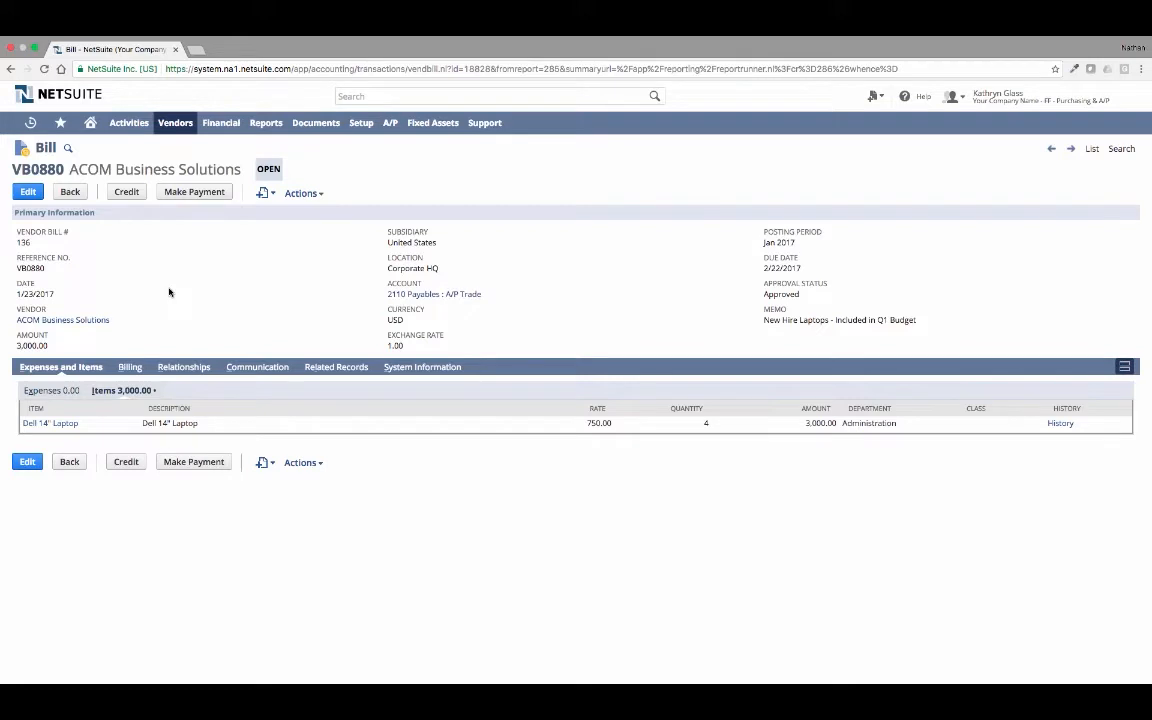
mouse_move(1059, 96)
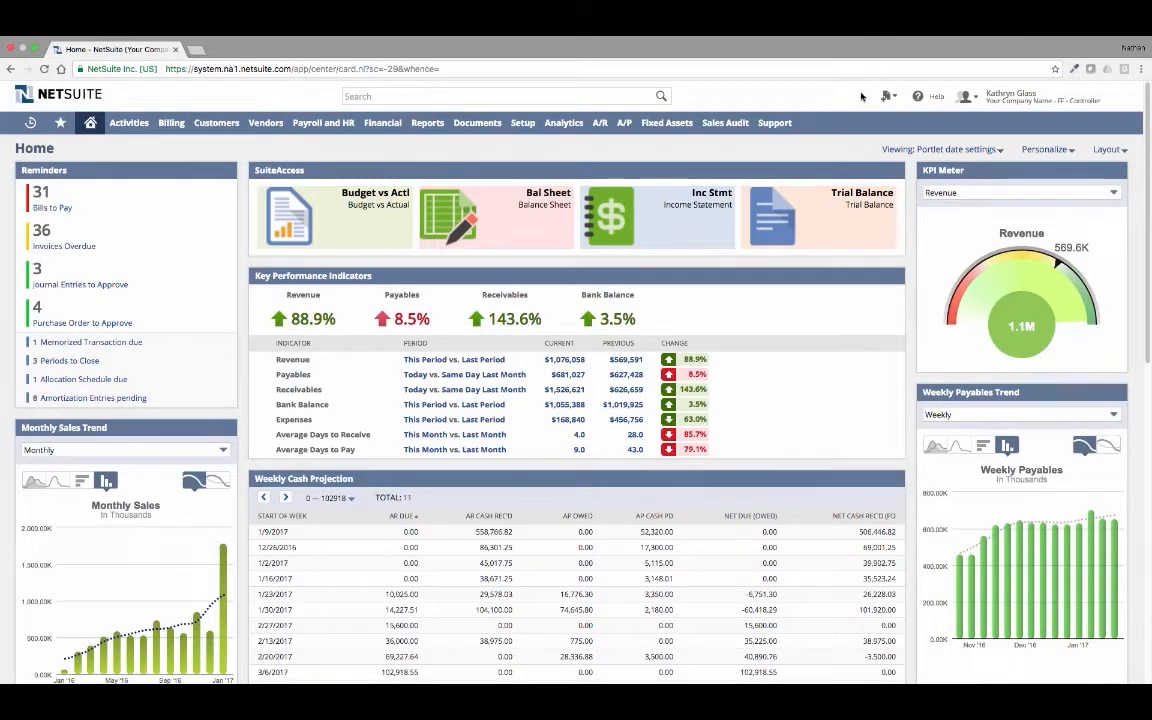
left_click(63, 212)
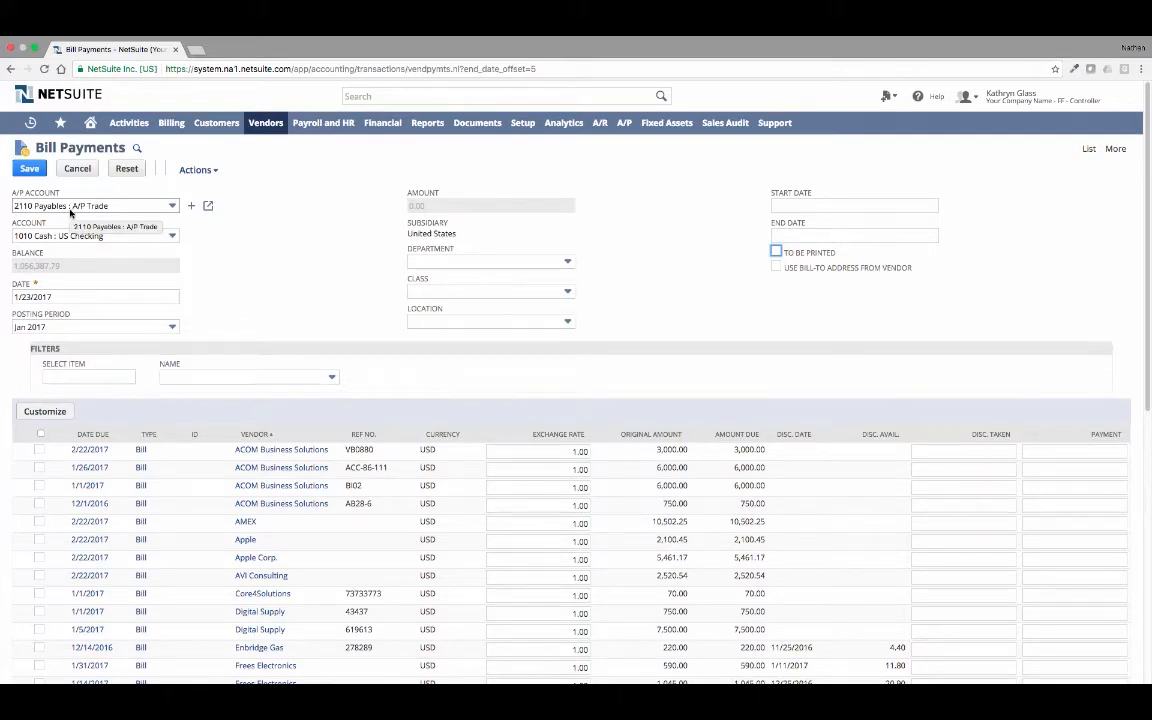
- Pay the ACOM Business Solutions bills VB0880, ACC-86-111 and BI02 and refresh the processed bill payments
left_click(39, 450)
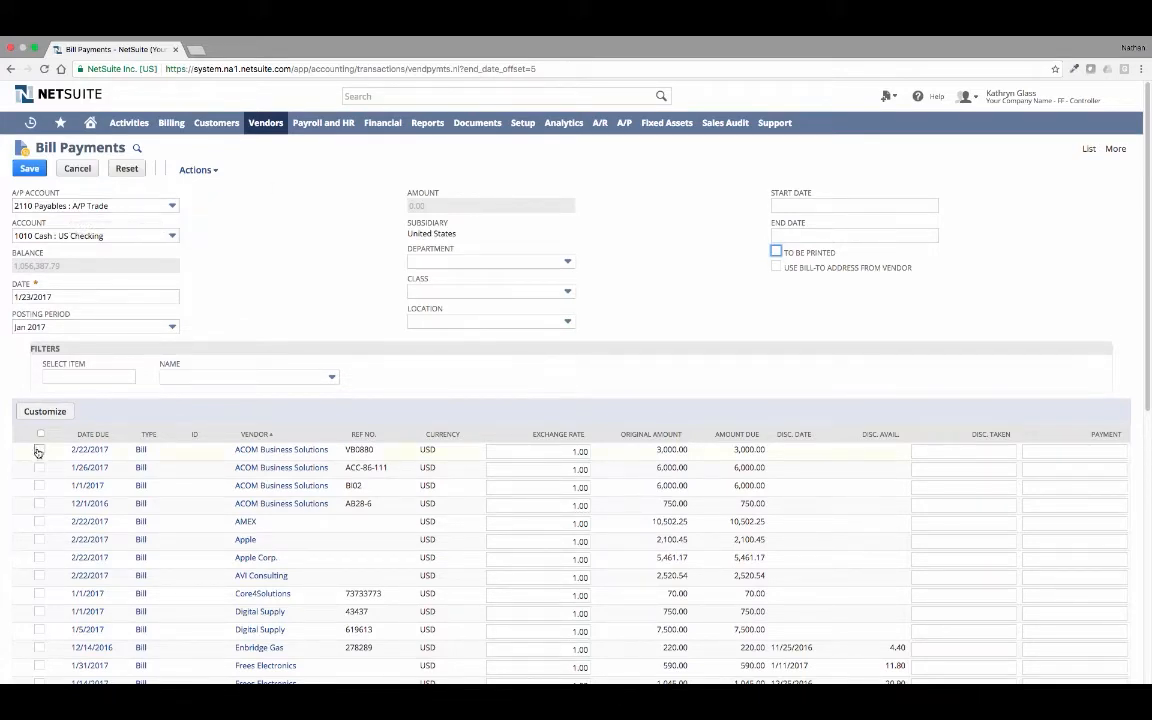
left_click(39, 467)
left_click(39, 485)
left_click(30, 168)
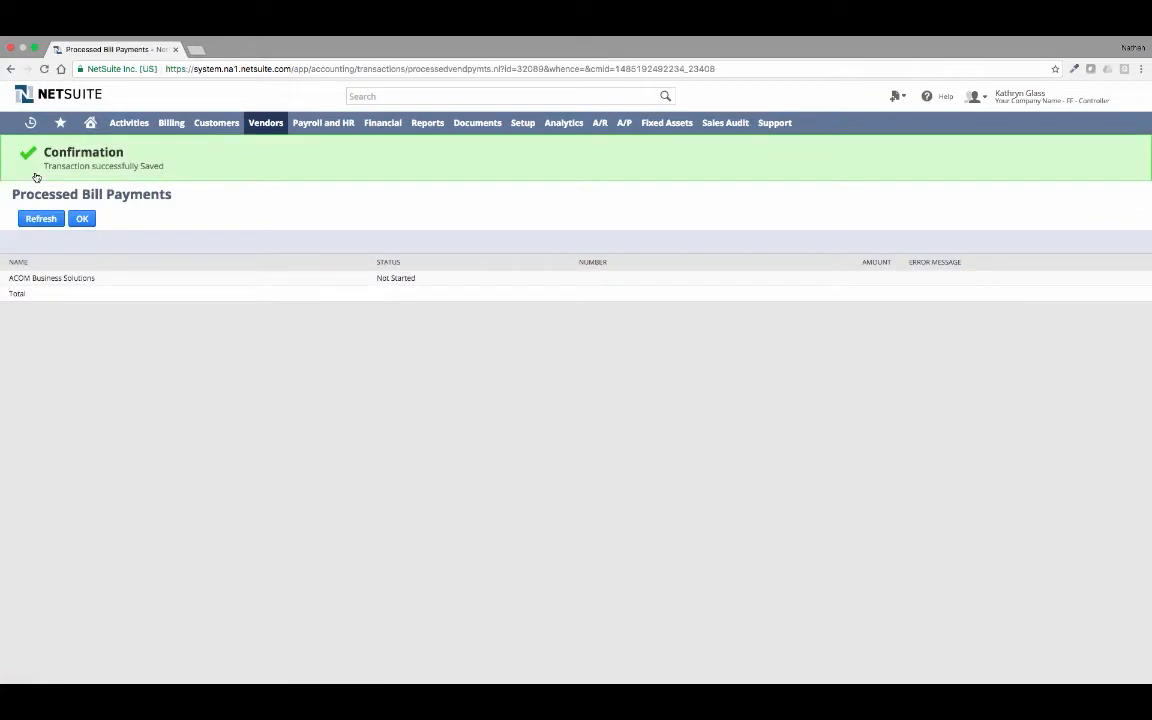
left_click(40, 218)
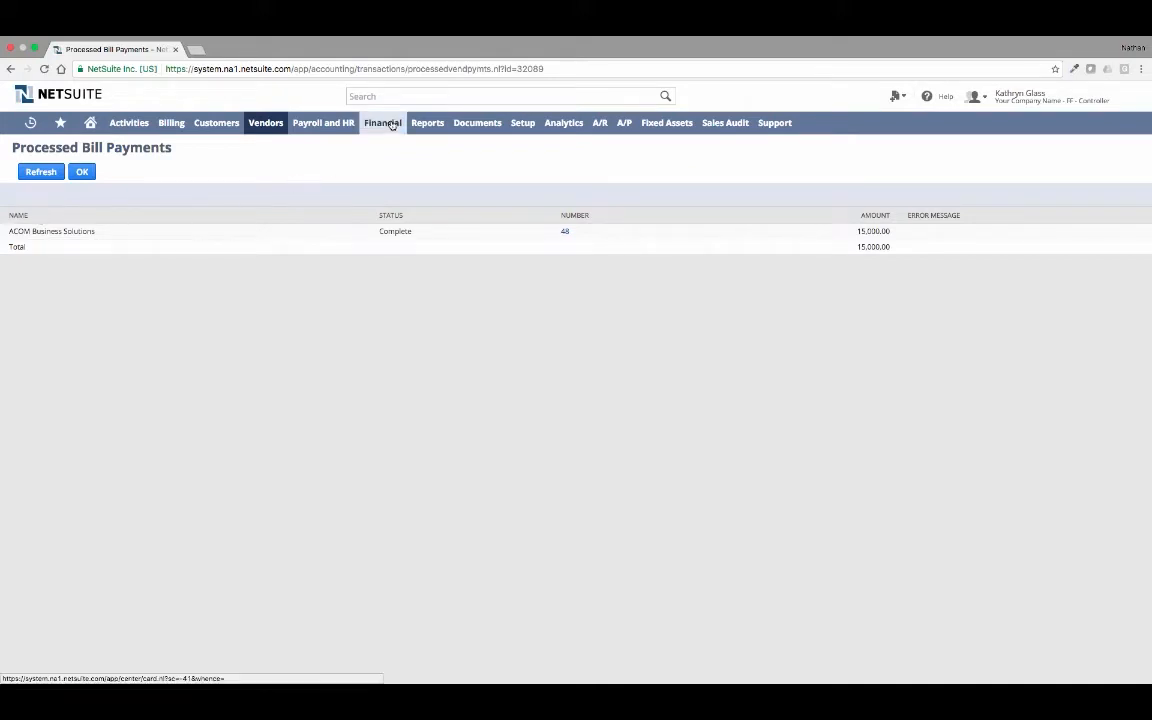
- Run the A/P Aging report to check the vendor balances after the payment, and open the A/P overview page
mouse_move(420, 122)
mouse_move(444, 435)
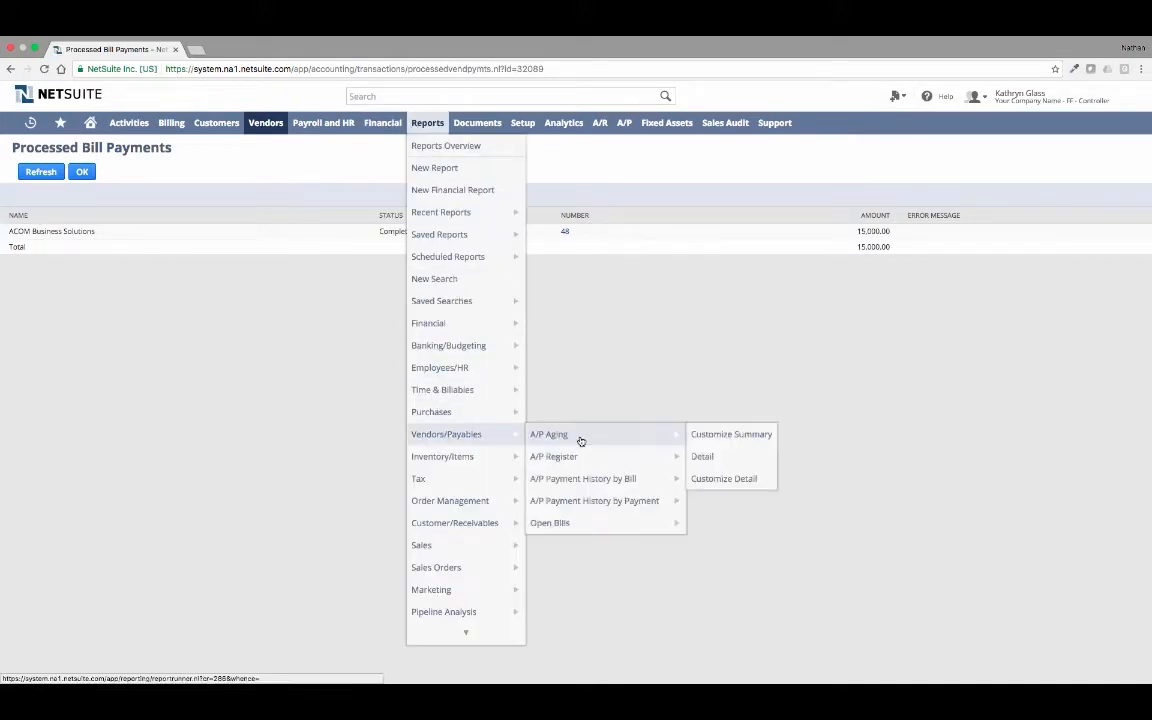
left_click(581, 441)
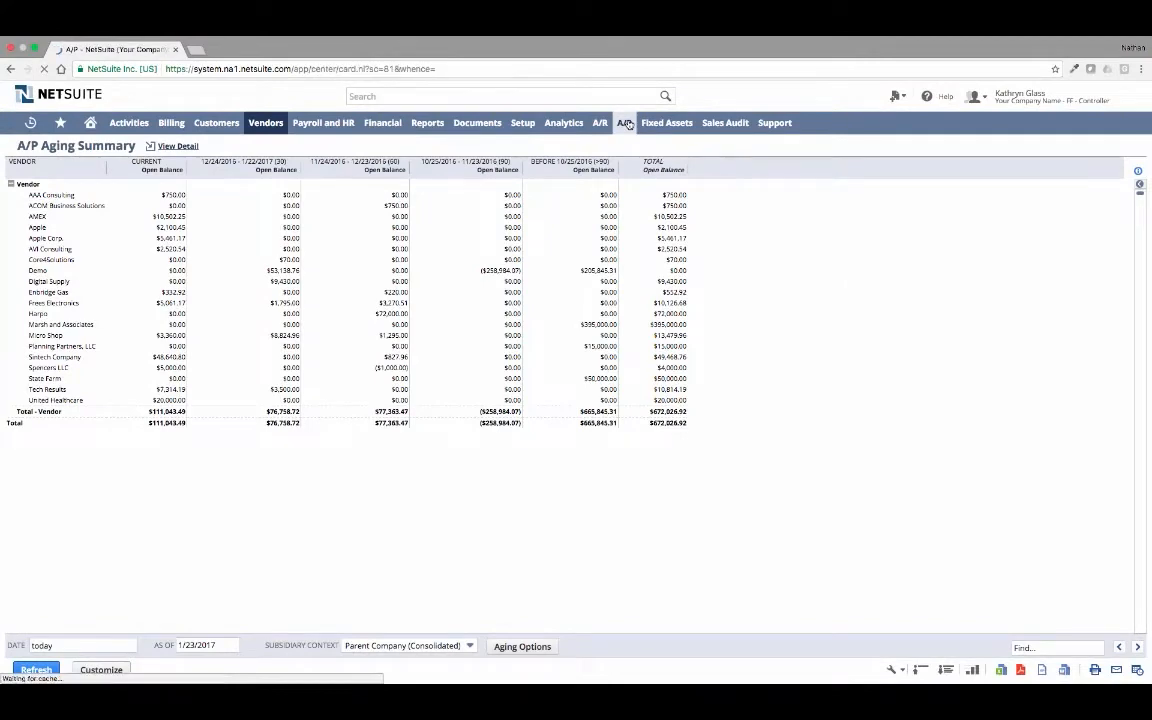
left_click(757, 107)
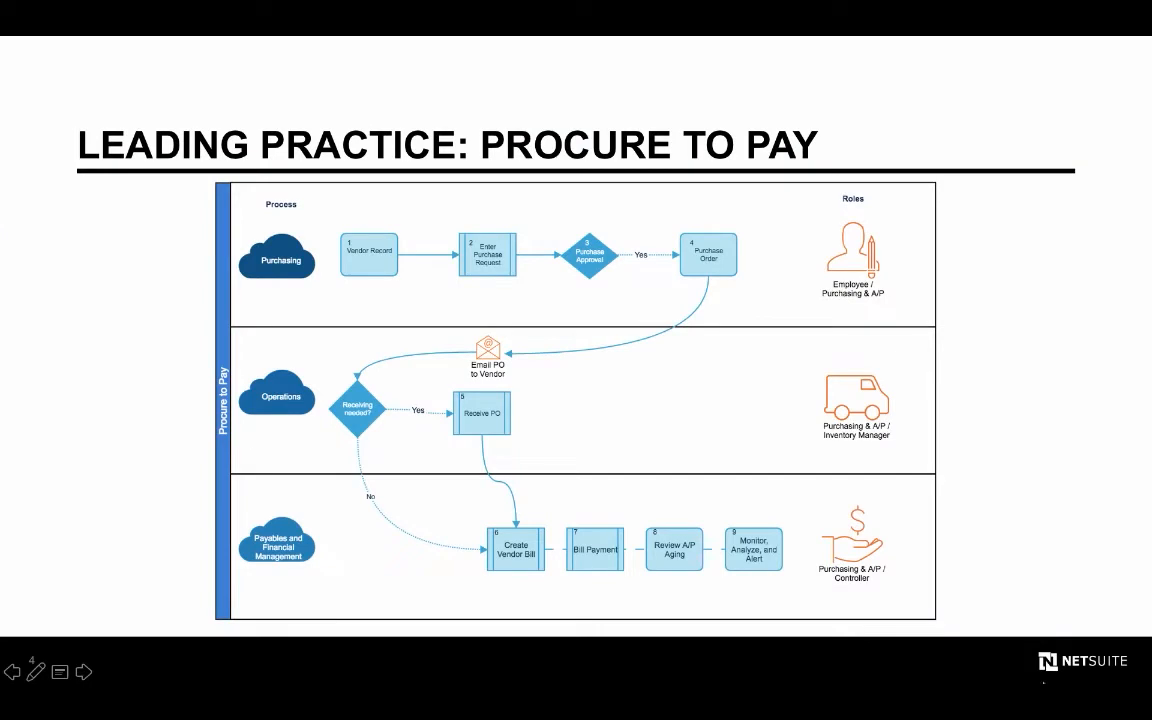
key("Right")
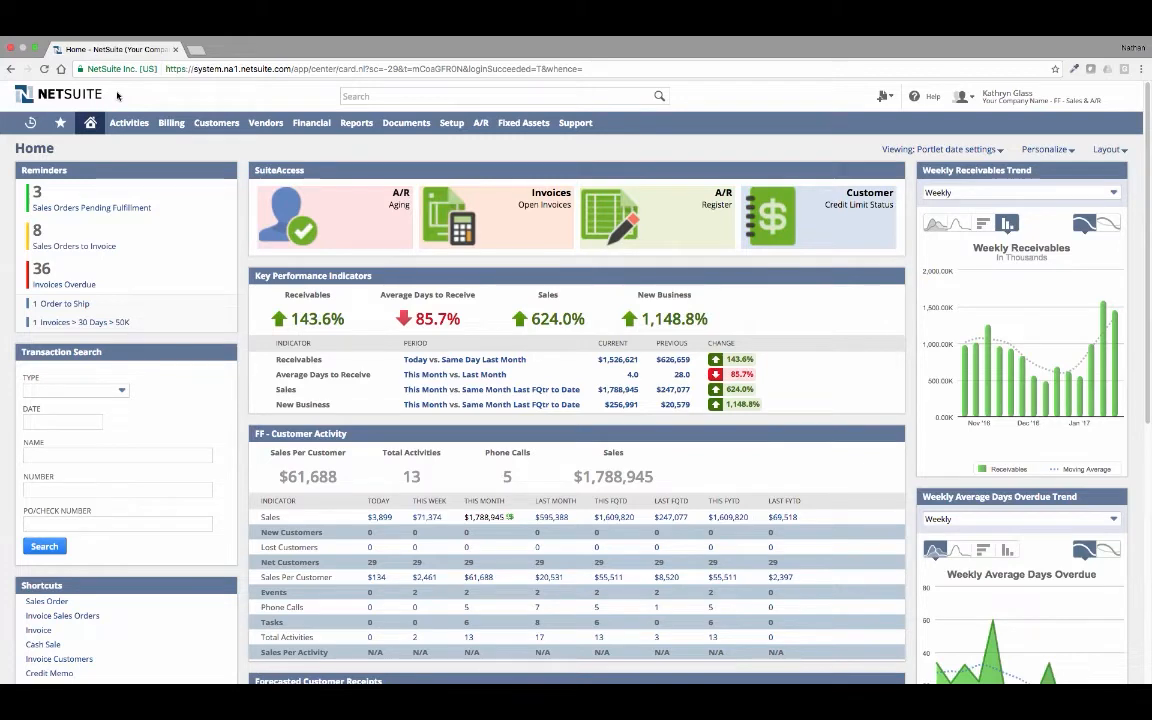
- Search for "above the cloud" and open the Above The Cloud customer record
left_click(350, 96)
type("abo")
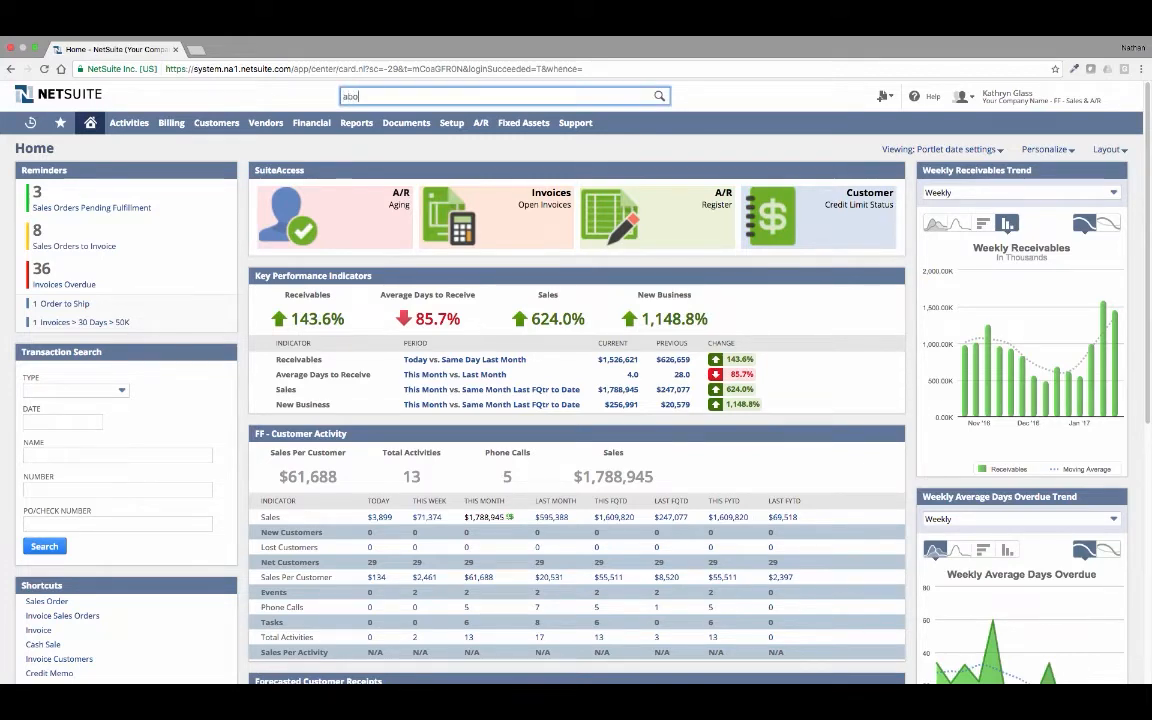
type("ve the cloud")
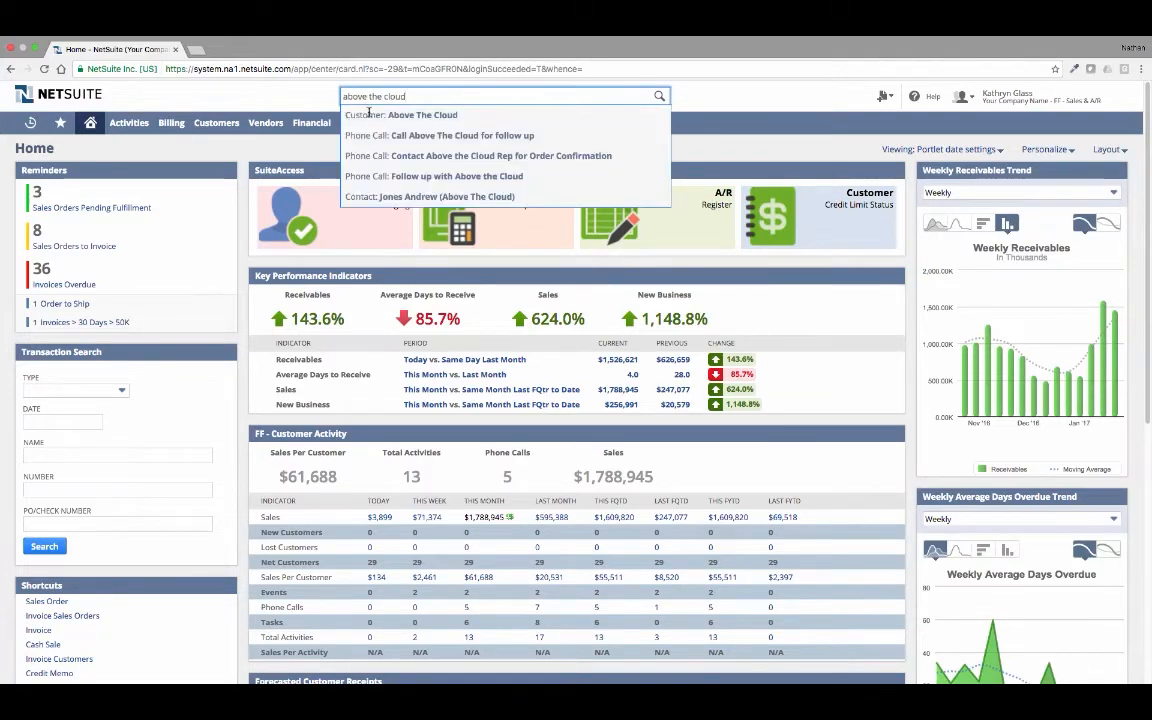
left_click(369, 113)
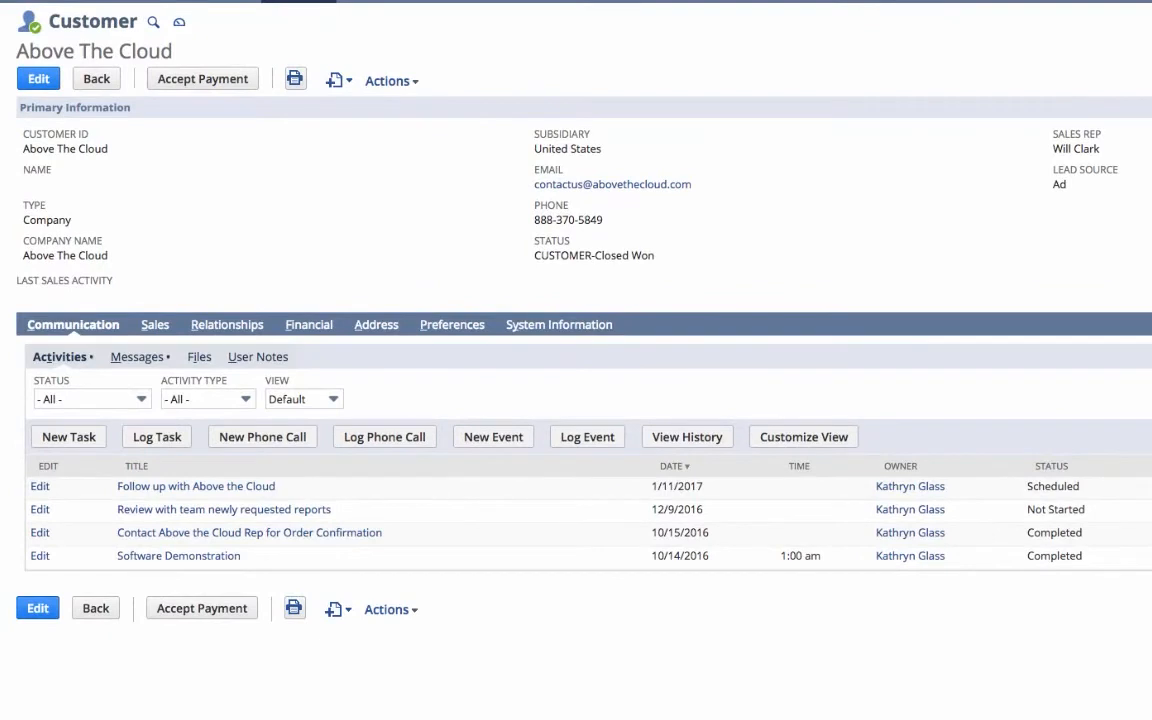
- Review the customer's sales transactions and financial information, and open the Above The Cloud customer dashboard
left_click(150, 325)
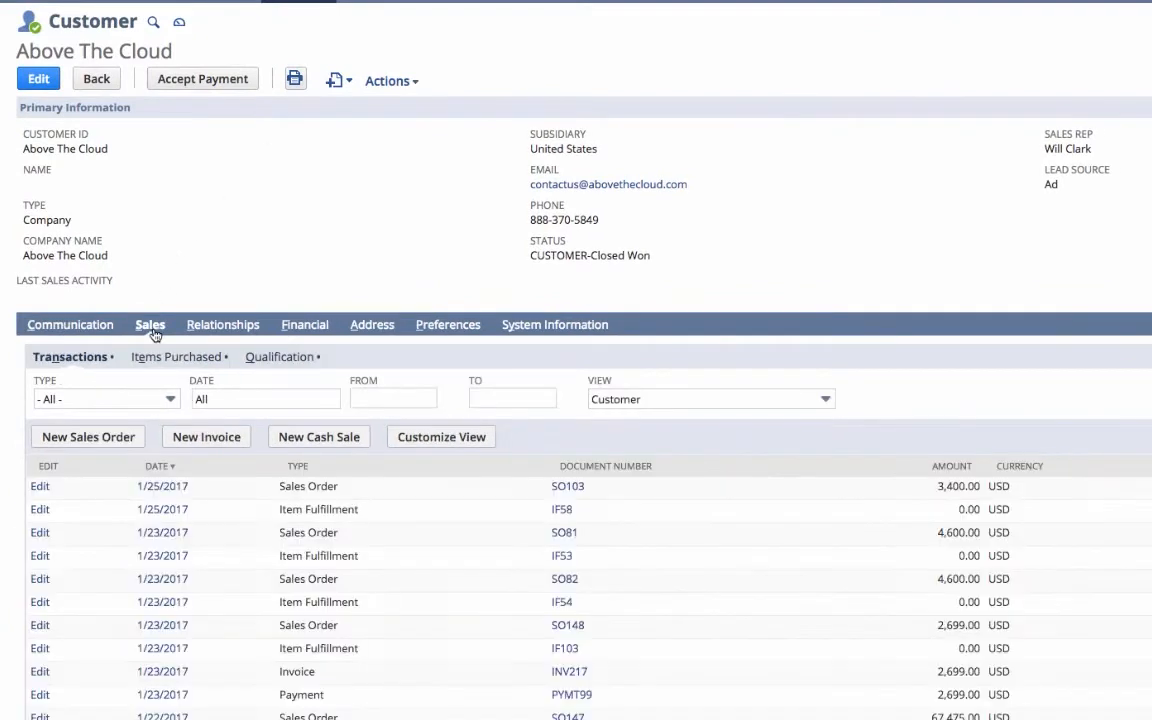
left_click(290, 330)
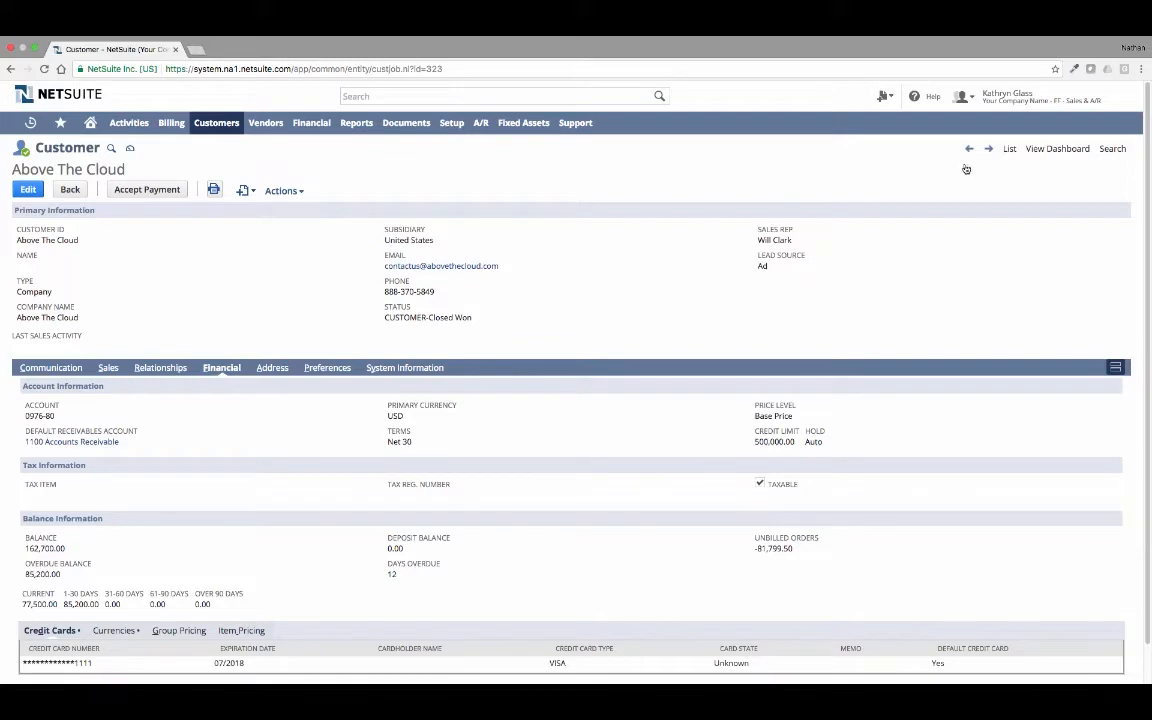
left_click(1039, 149)
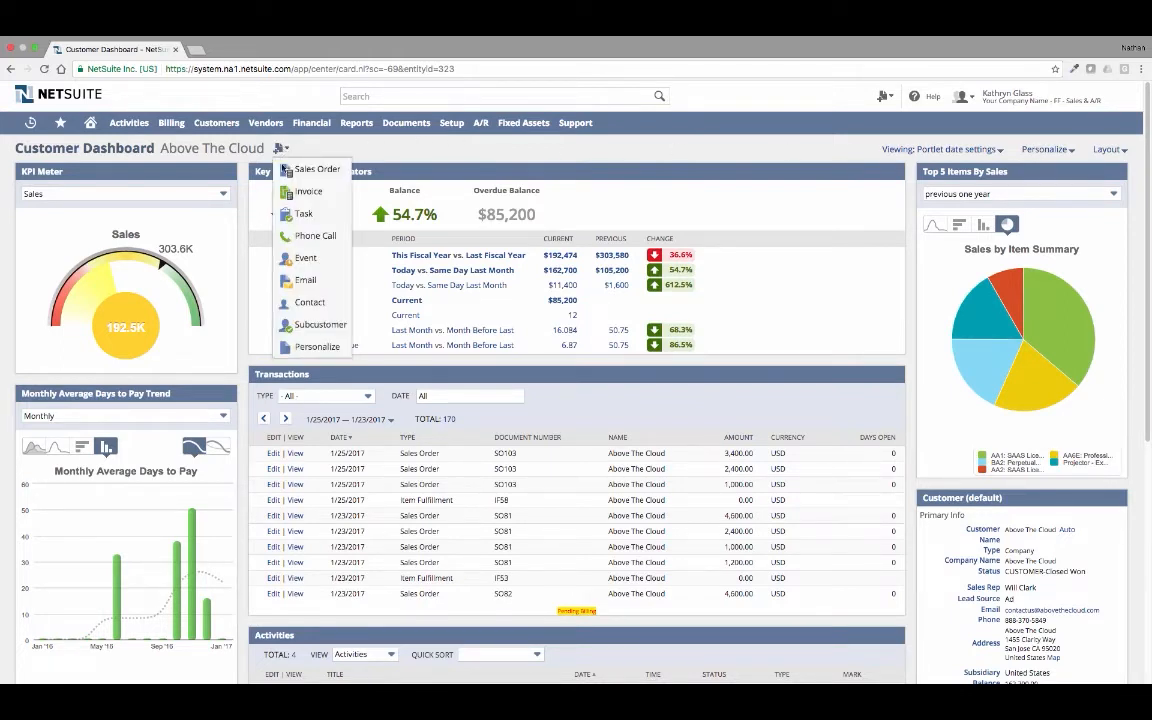
- Create a new sales order for Above The Cloud from its dashboard and enter the customer's purchase order number
left_click(292, 169)
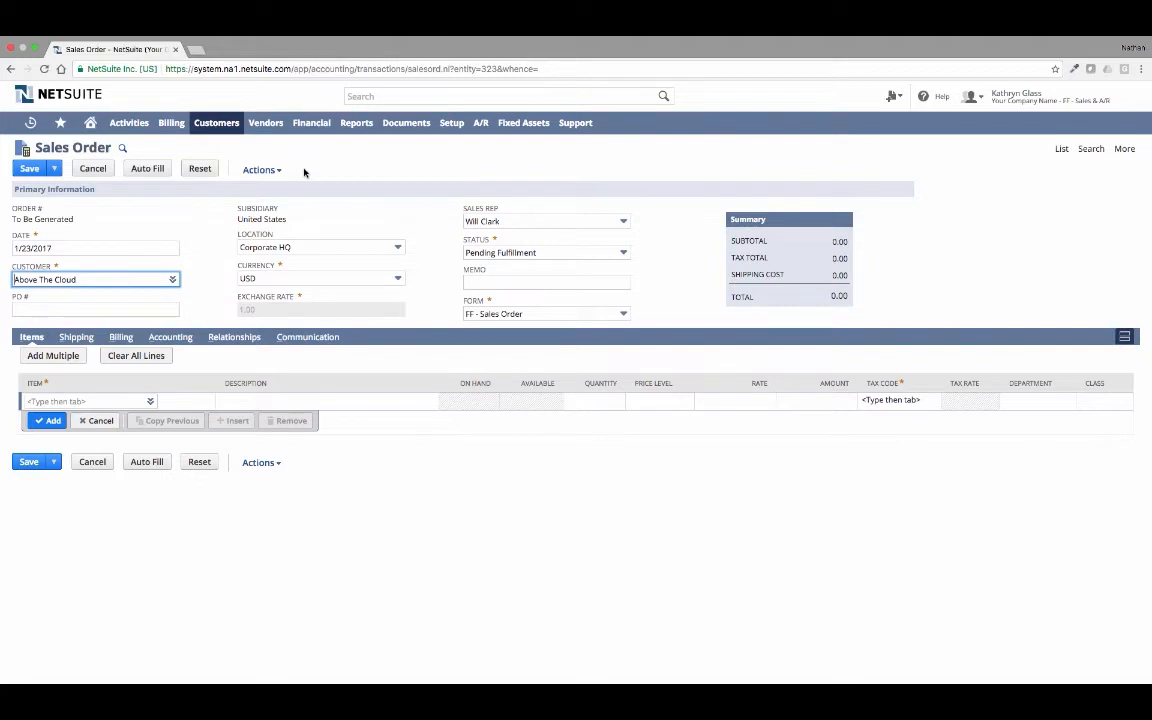
key("Tab")
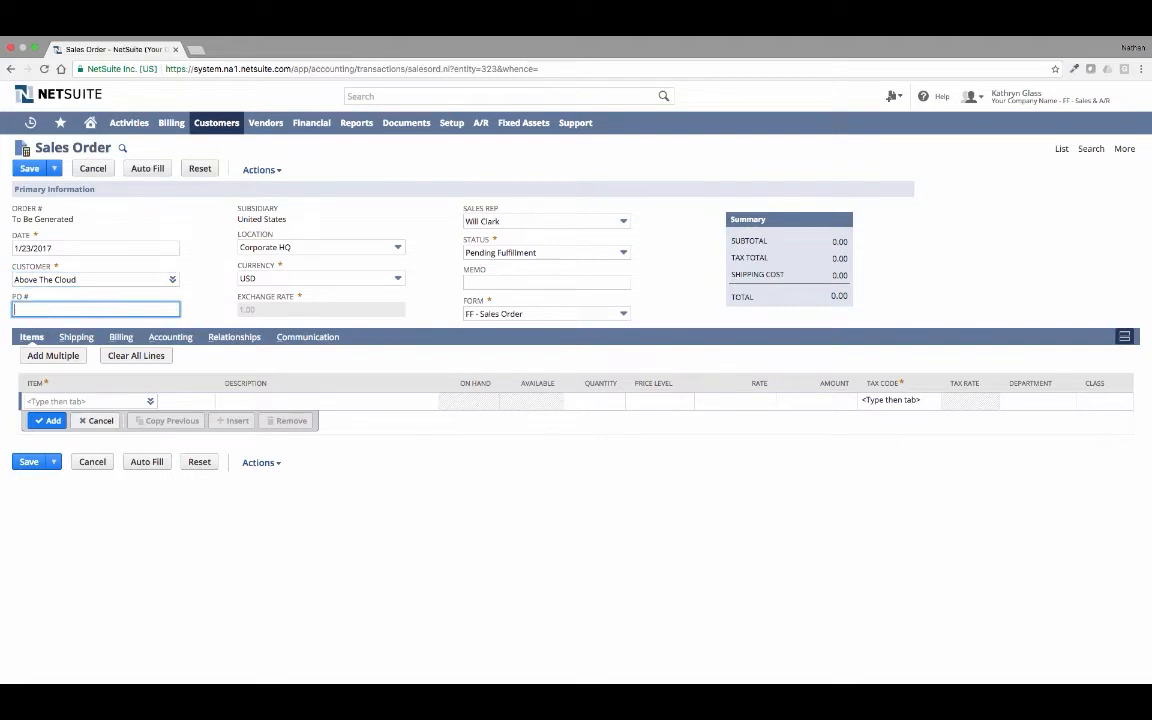
type("6465")
- Add the item Projector - Executive Edition to the sales order with a quantity of 25
left_click(126, 400)
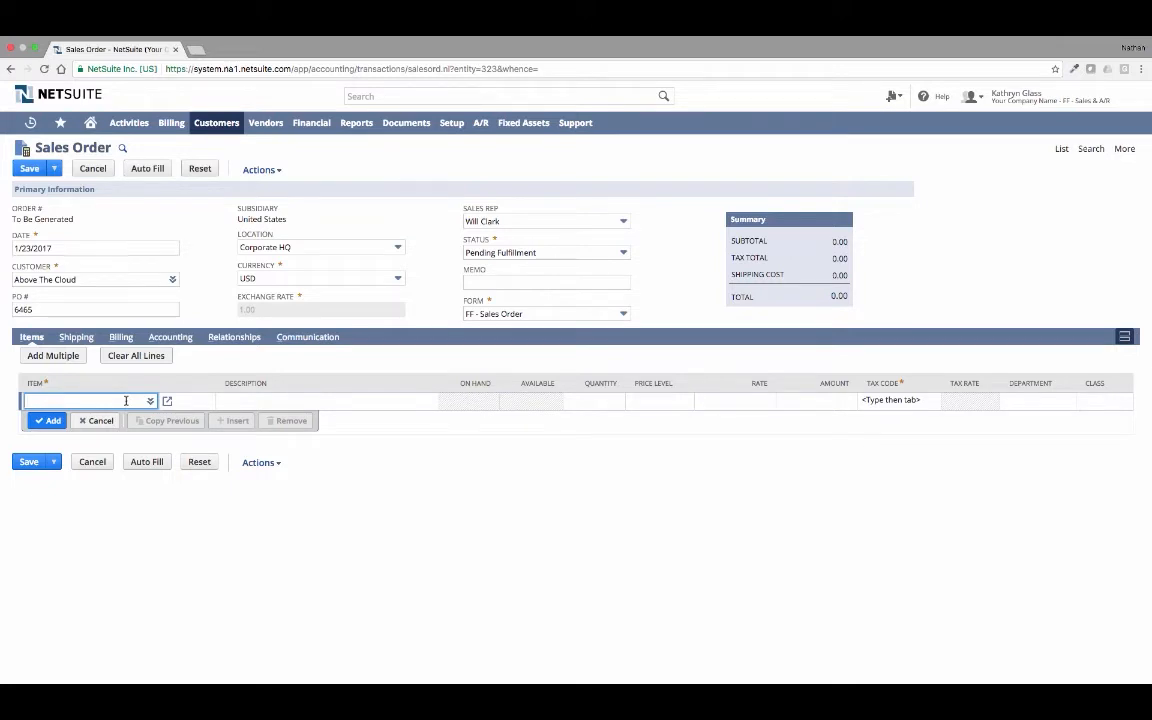
type("Projector - Executive Edition")
key("Tab")
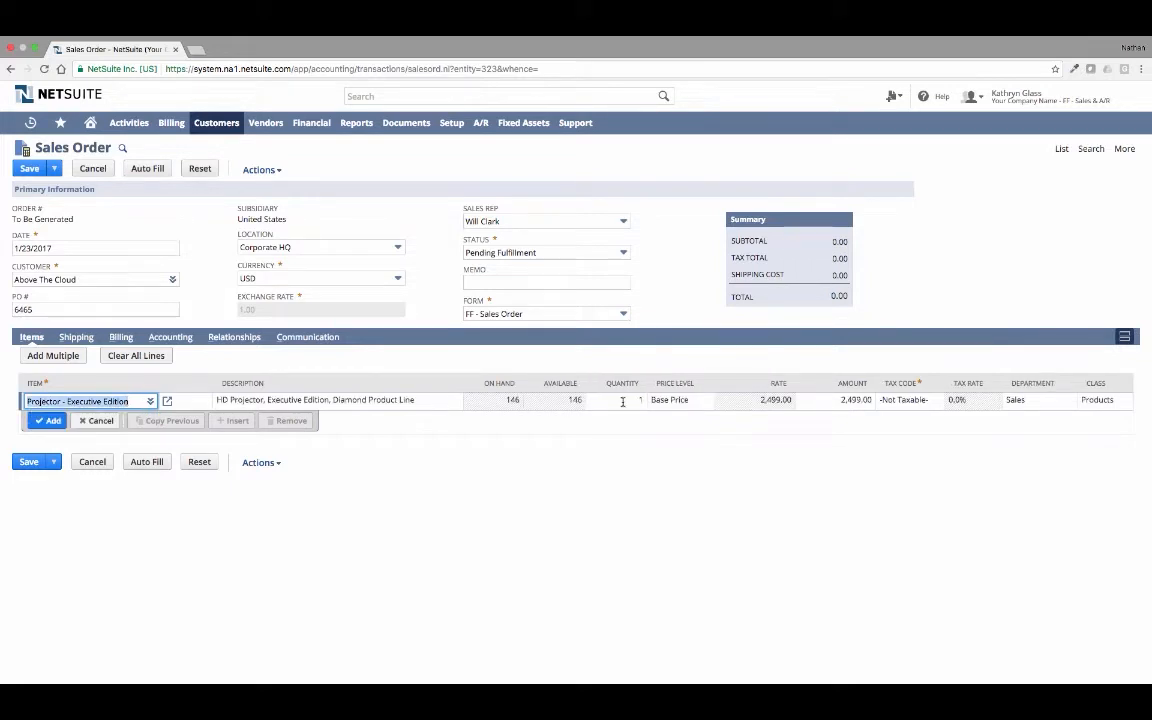
left_click(622, 401)
type("25")
key("Tab")
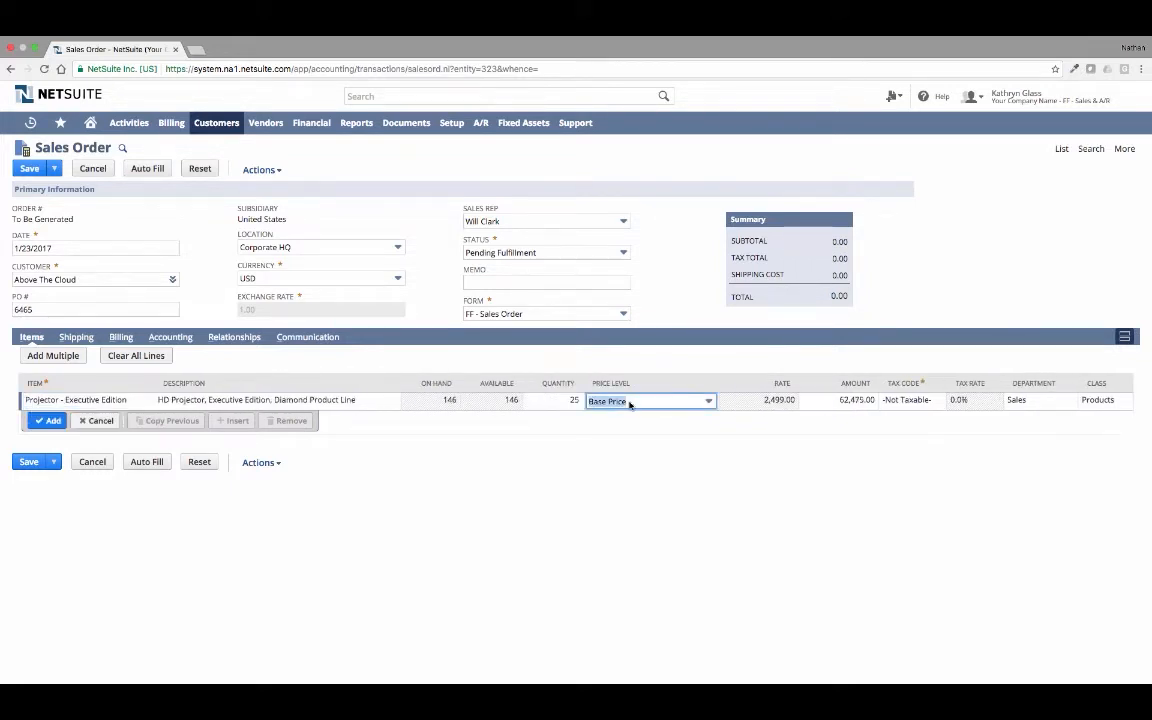
left_click(38, 424)
- Add the item Onsite Installation & Setup Service as a second order line with a quantity of 25
type("onsite")
key("Tab")
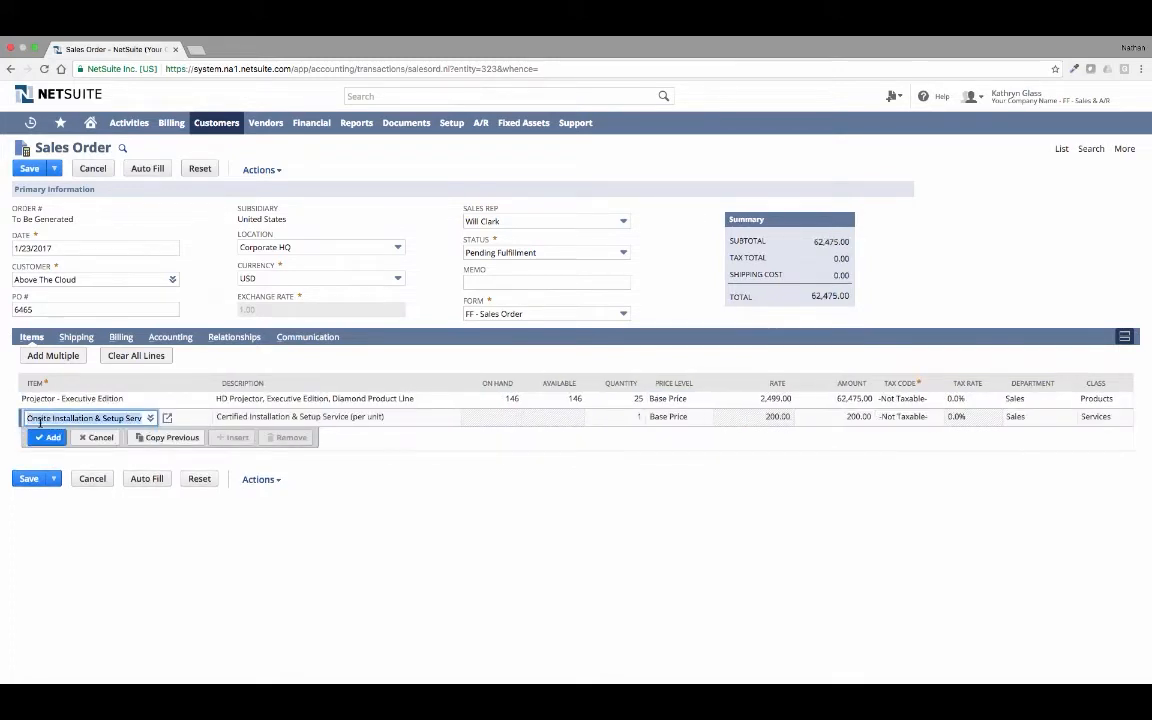
key("Tab")
key("Tab")
type("25")
left_click(47, 437)
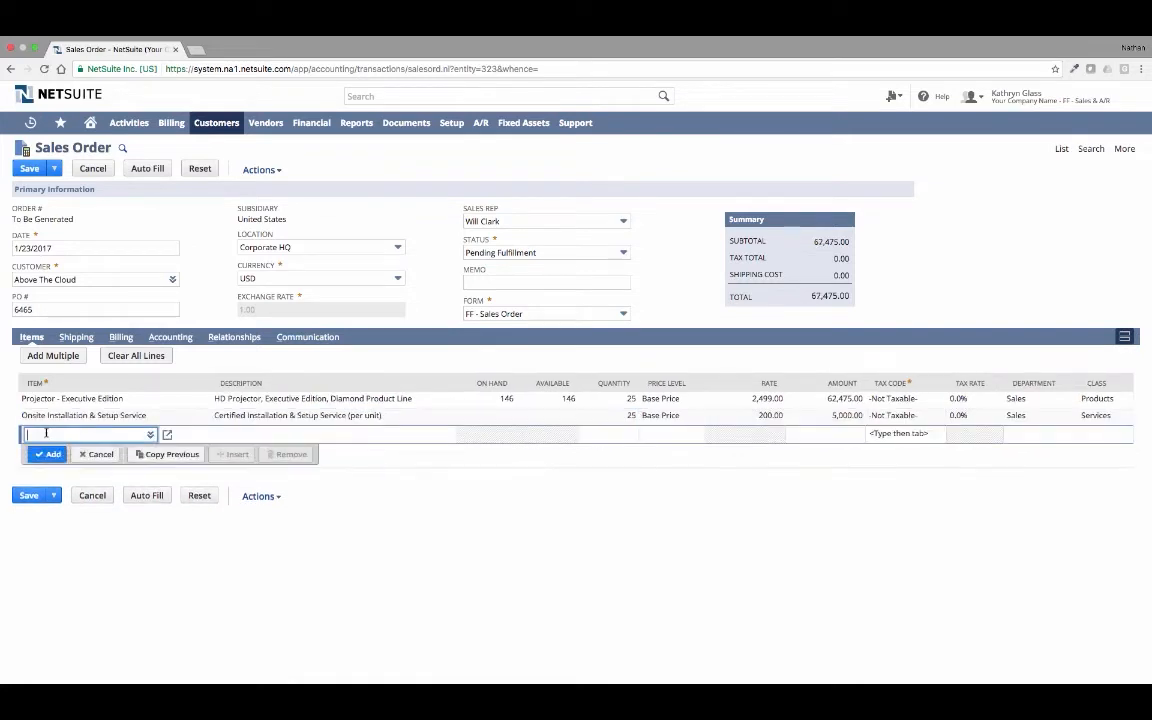
- Set the sales order's billing terms to Net 30, check its estimated gross profit and save the order
left_click(88, 340)
left_click(120, 337)
left_click(122, 392)
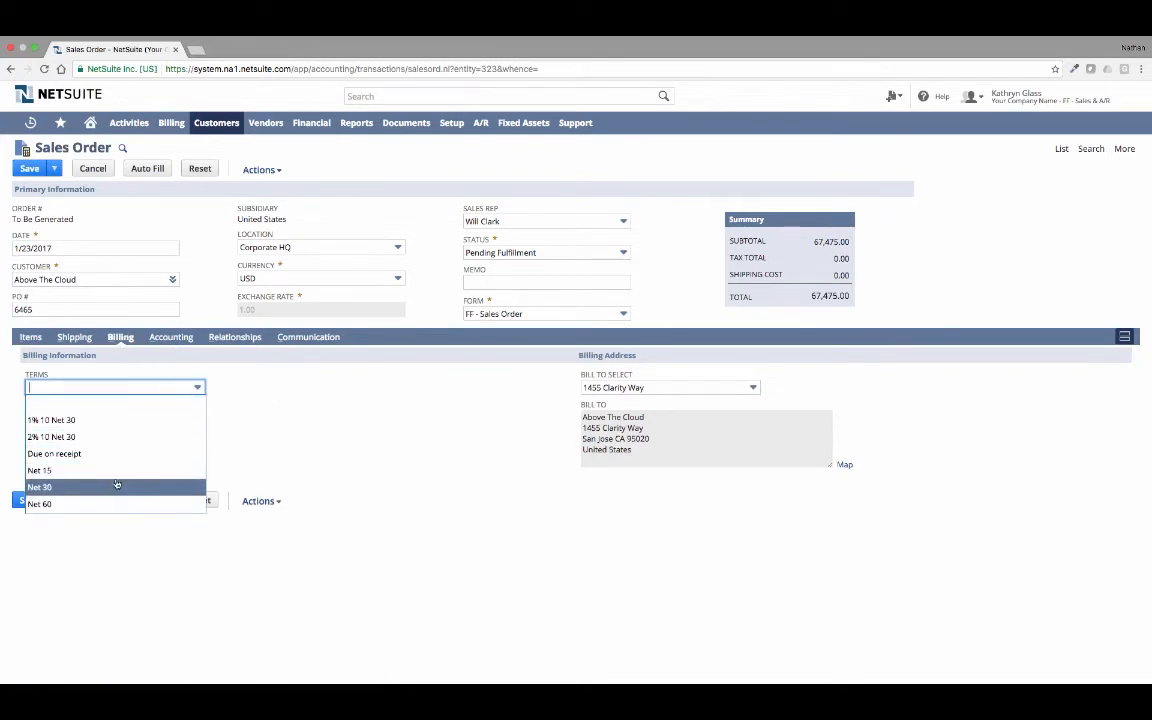
left_click(116, 486)
left_click(170, 337)
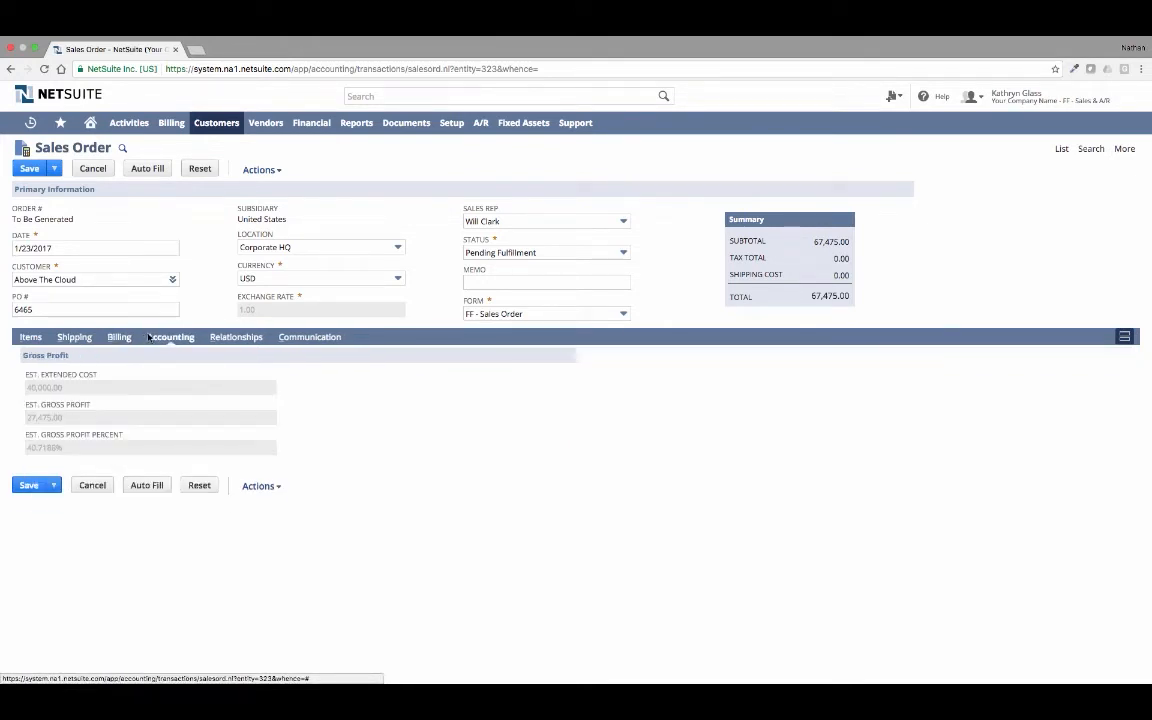
left_click(30, 169)
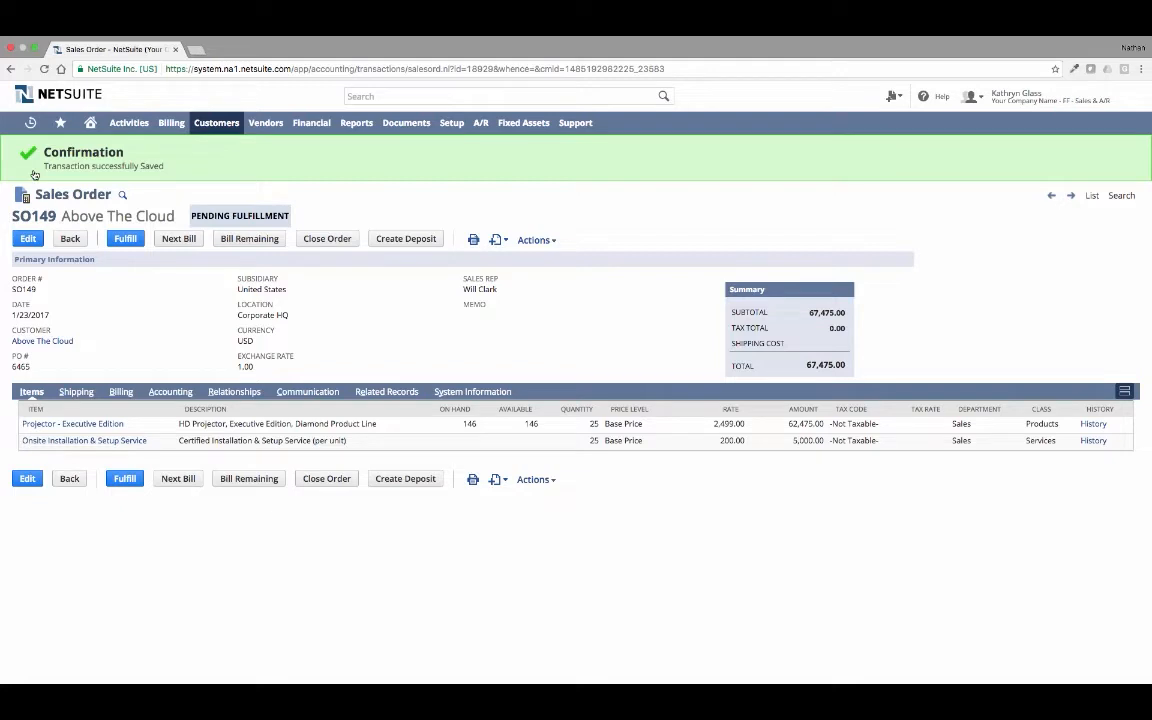
- Switch to the Inventory Manager role and open the list of orders to fulfill
mouse_move(975, 97)
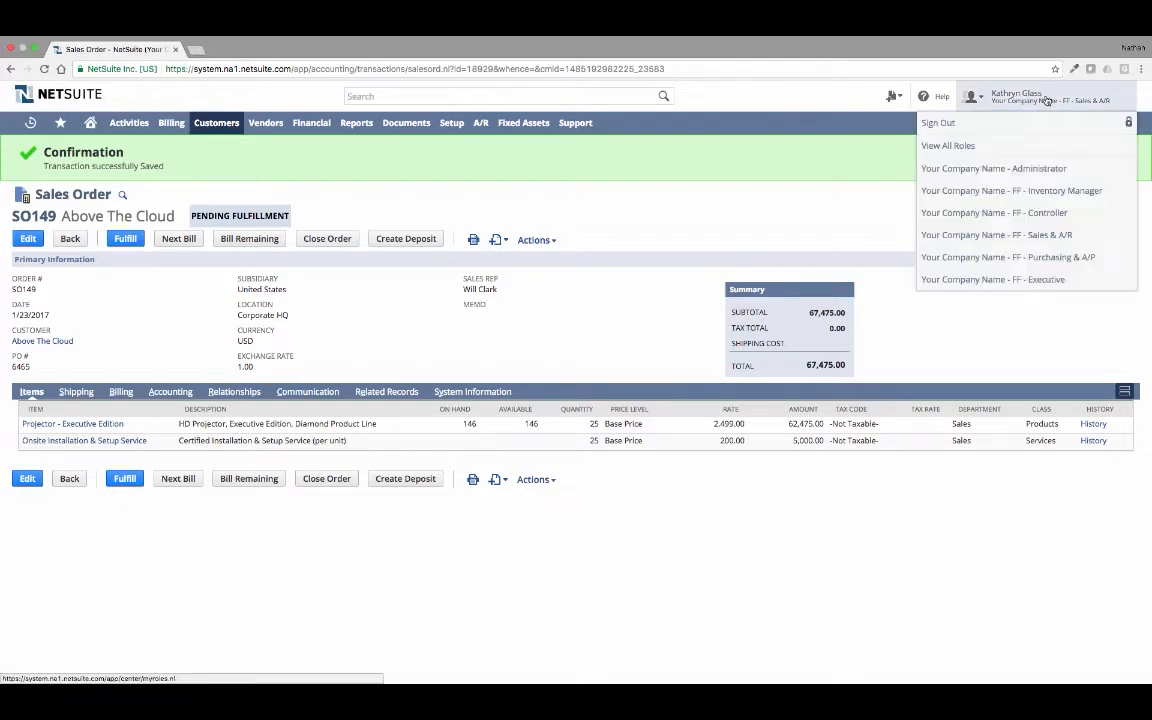
left_click(1044, 190)
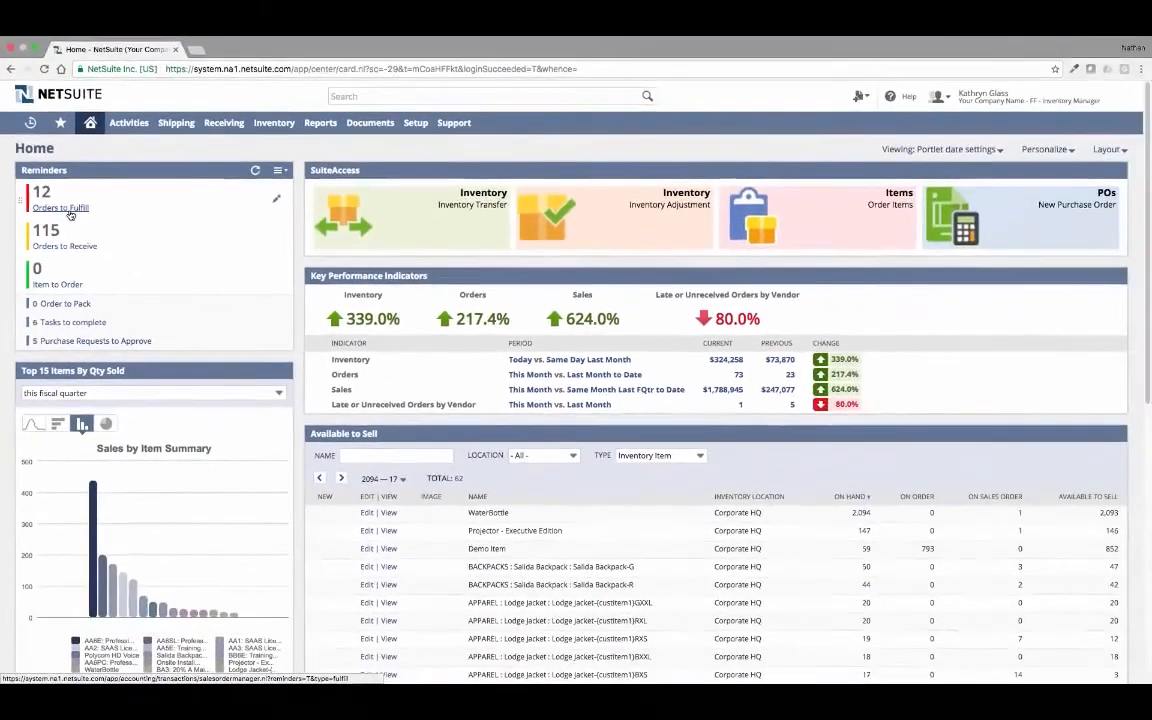
left_click(68, 209)
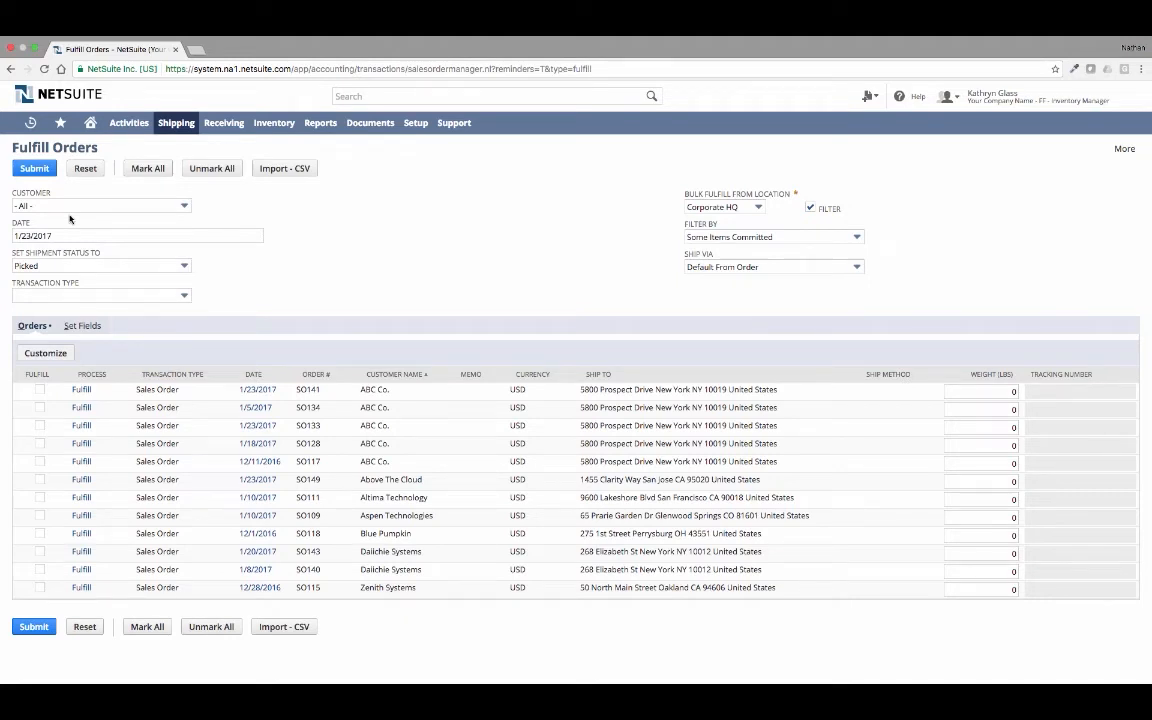
- Submit the Above The Cloud sales order for fulfillment with shipment status Shipped, and open the processed records of that submission
left_click(182, 266)
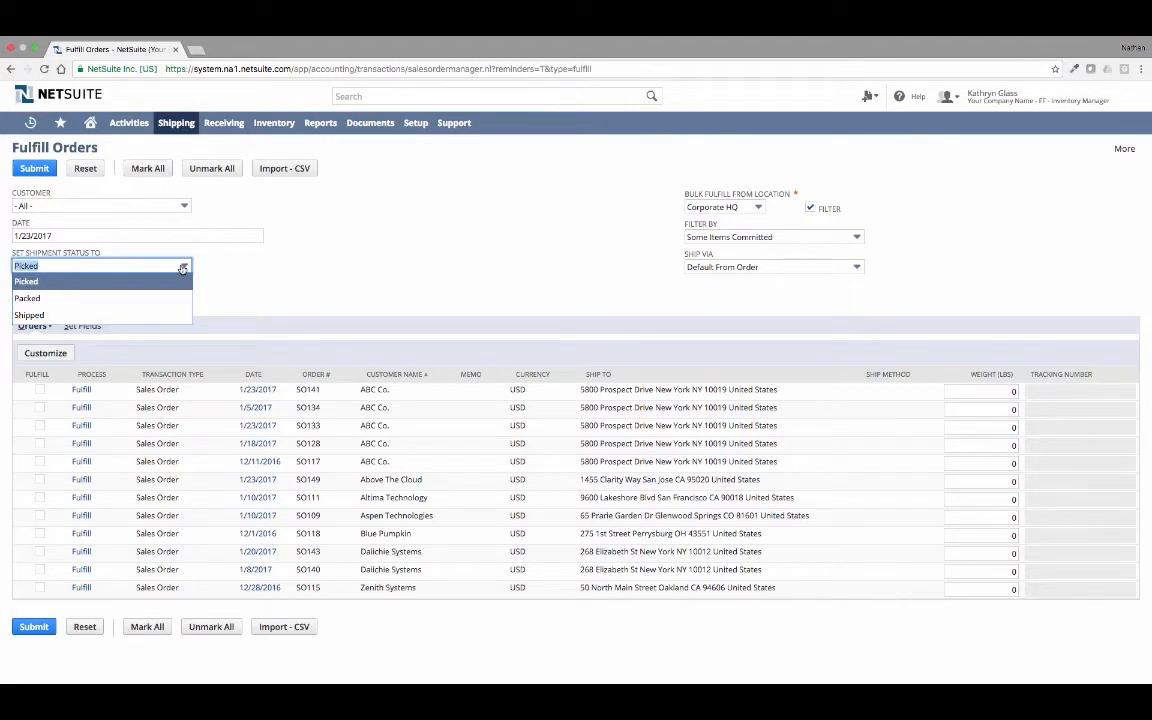
left_click(170, 315)
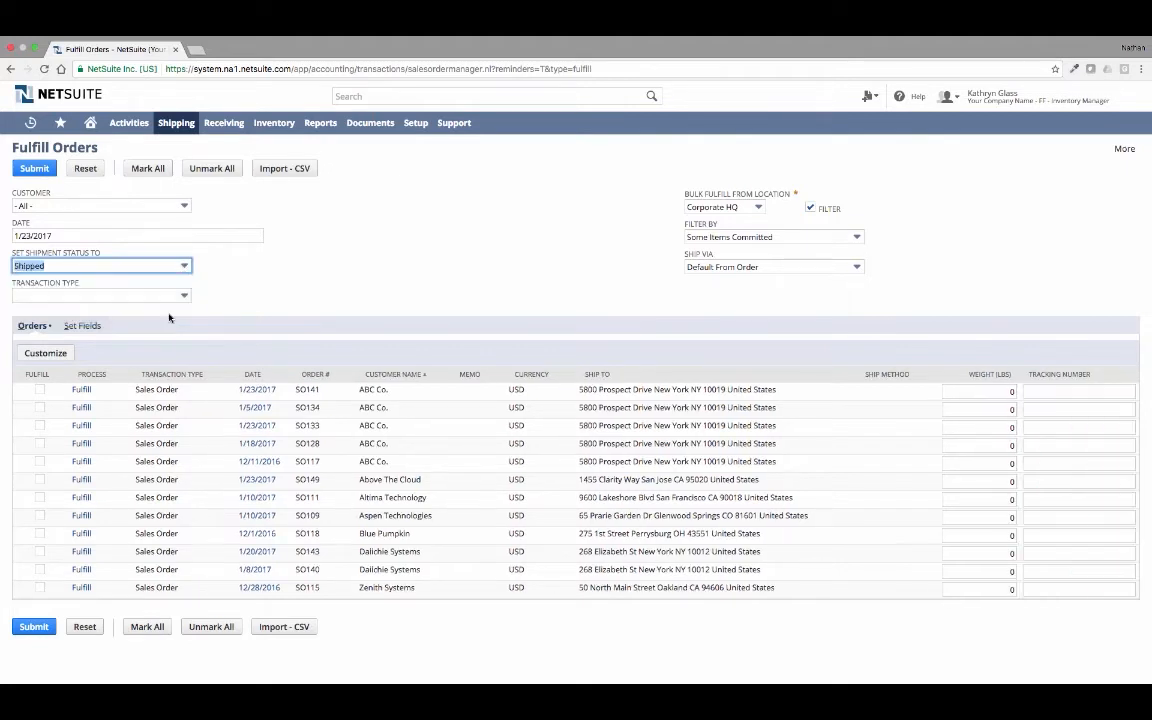
left_click(39, 480)
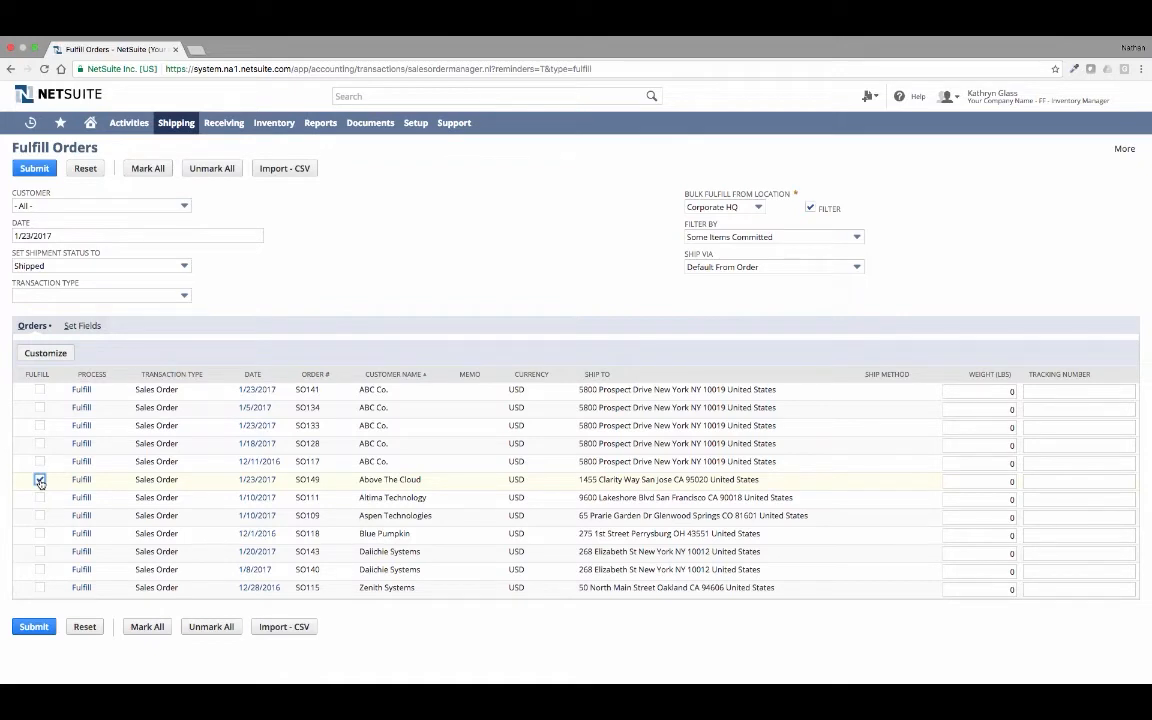
left_click(40, 170)
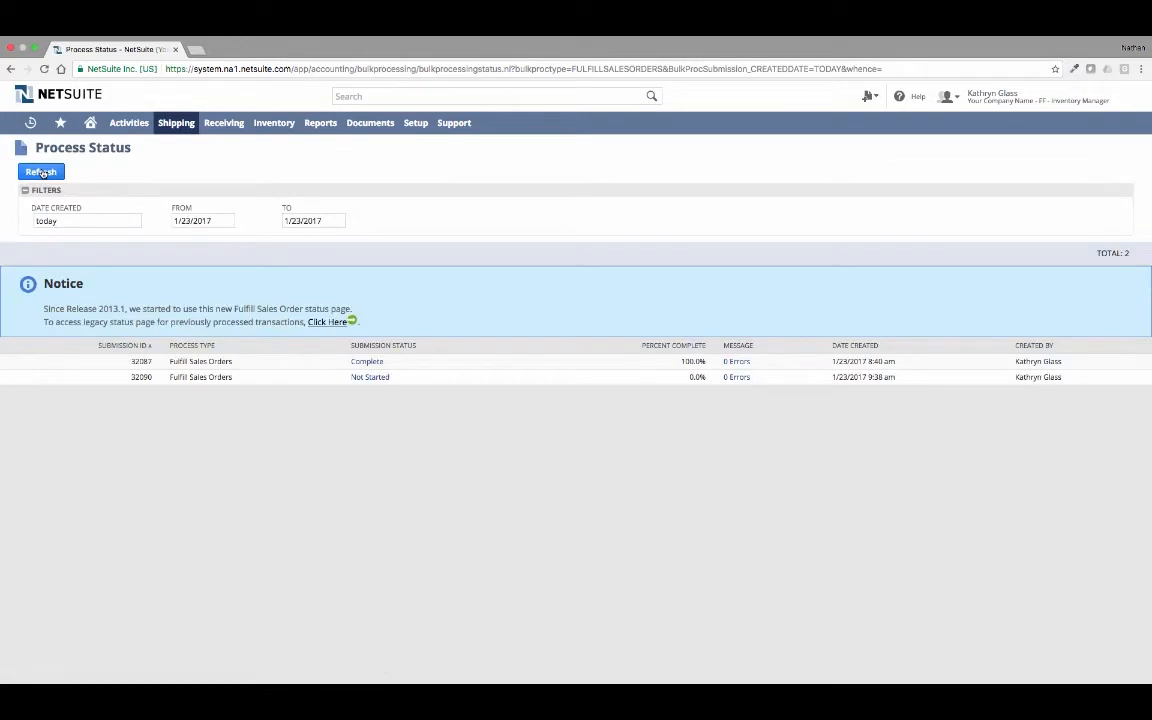
left_click(41, 172)
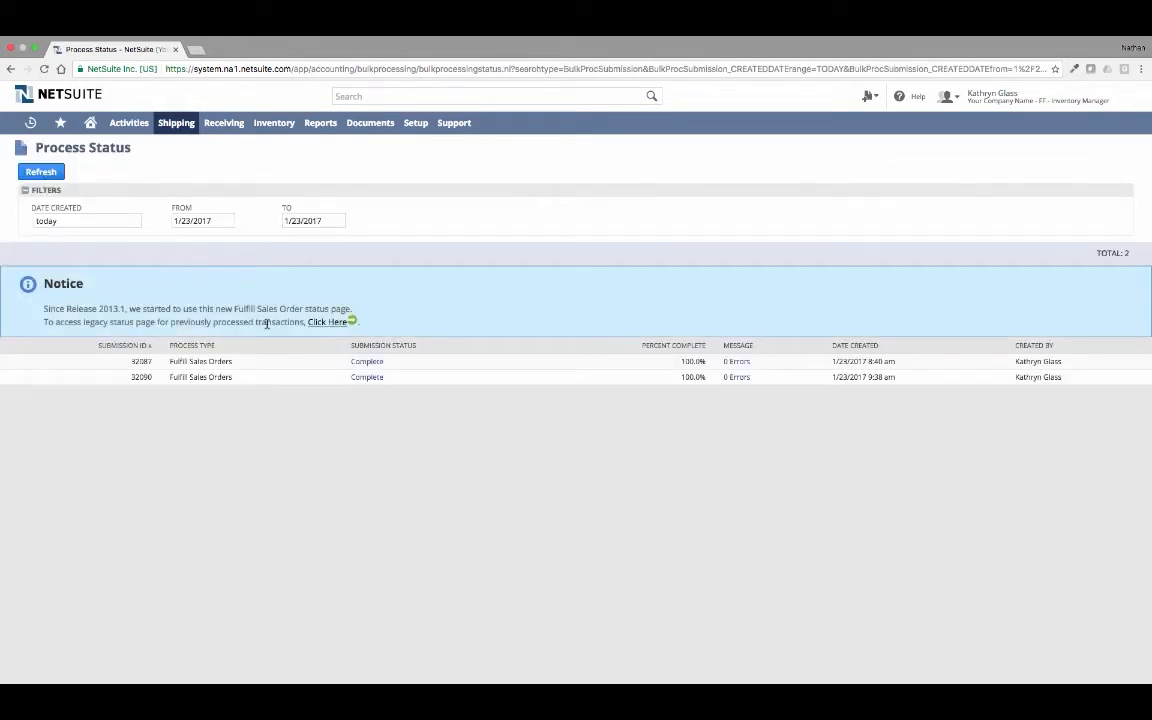
left_click(367, 377)
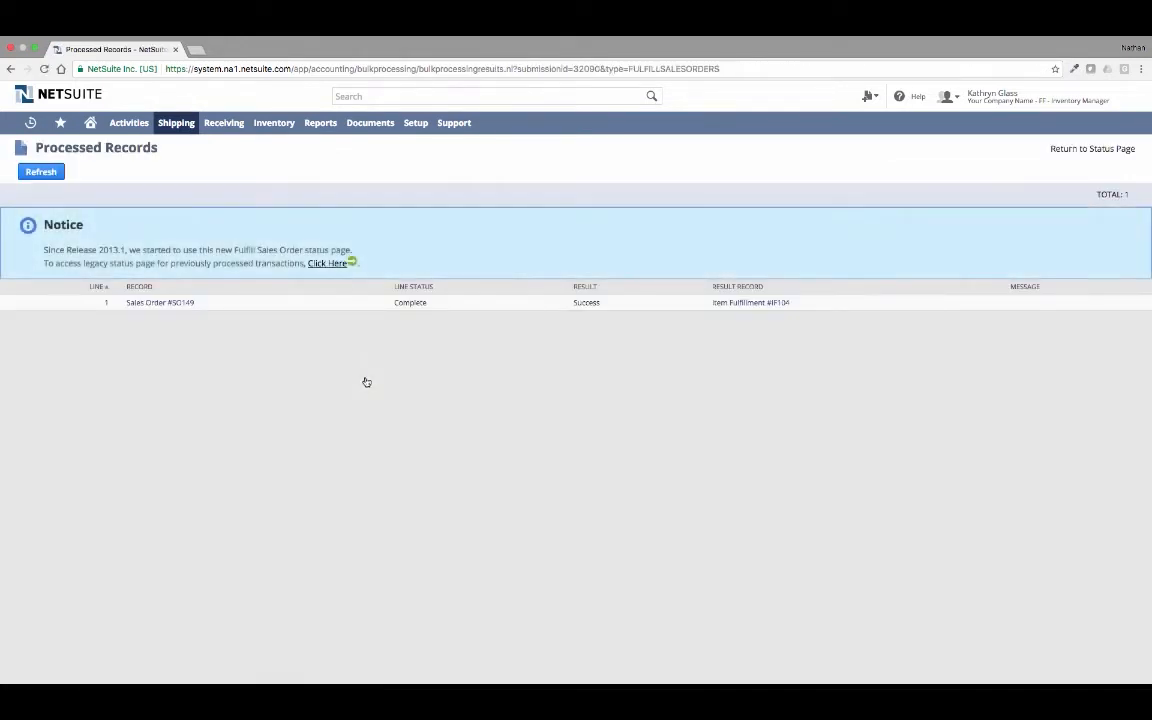
- Review the item fulfillment record generated for the Above The Cloud order, and switch to the Sales & A/R role
left_click(741, 303)
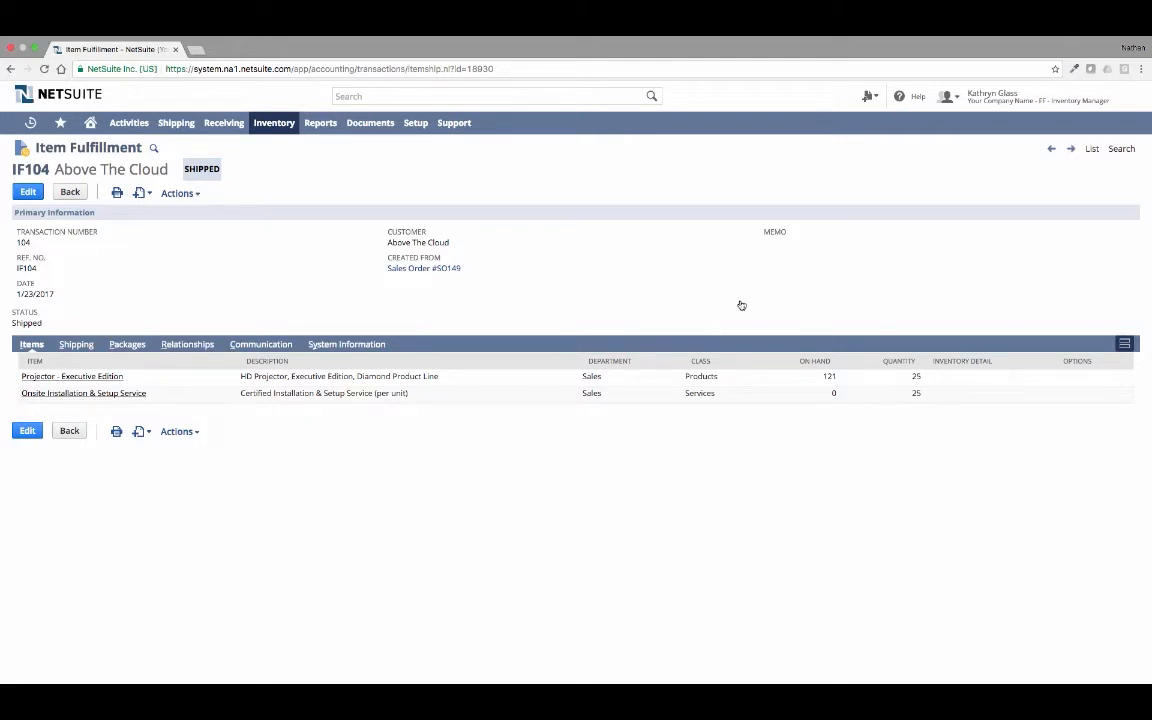
mouse_move(955, 95)
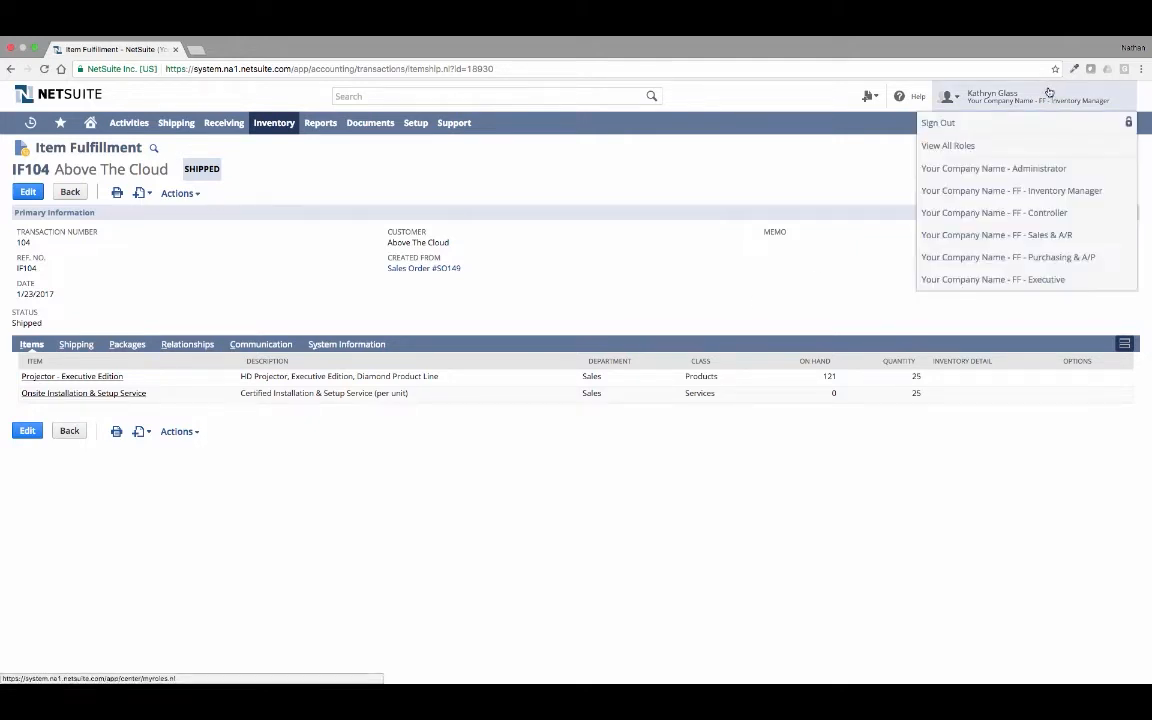
left_click(1050, 240)
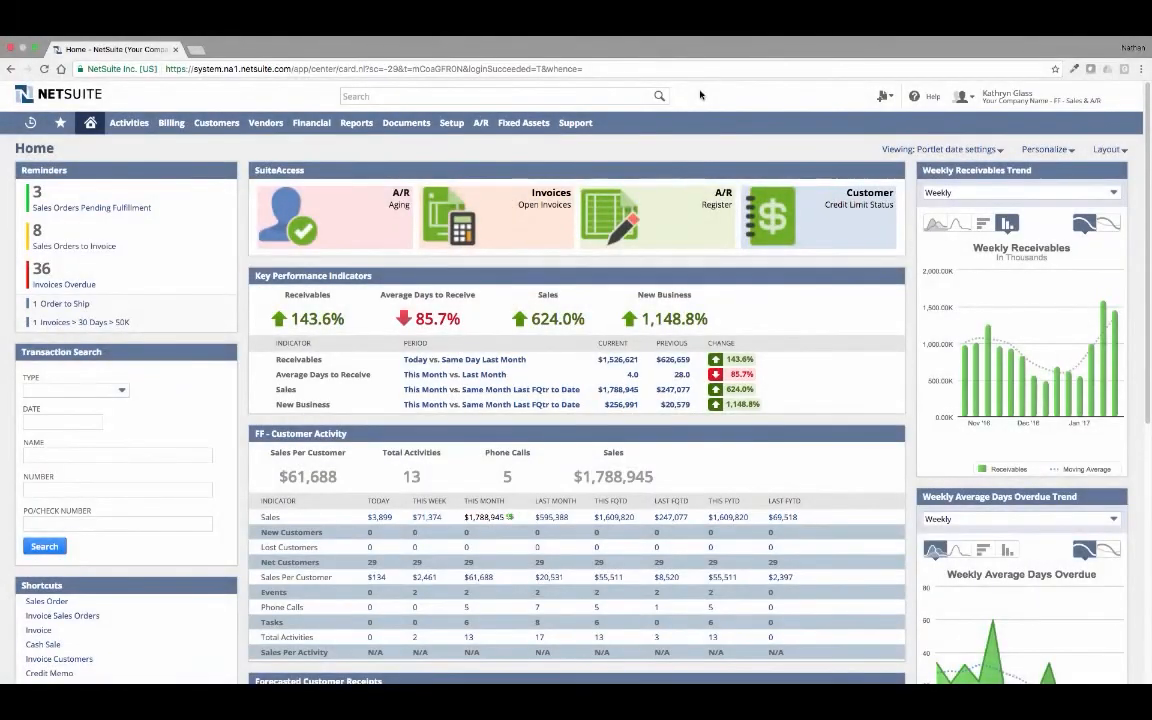
- Invoice all listed sales orders in one bulk submission and open the processed records of that submission
left_click(200, 171)
left_click(95, 247)
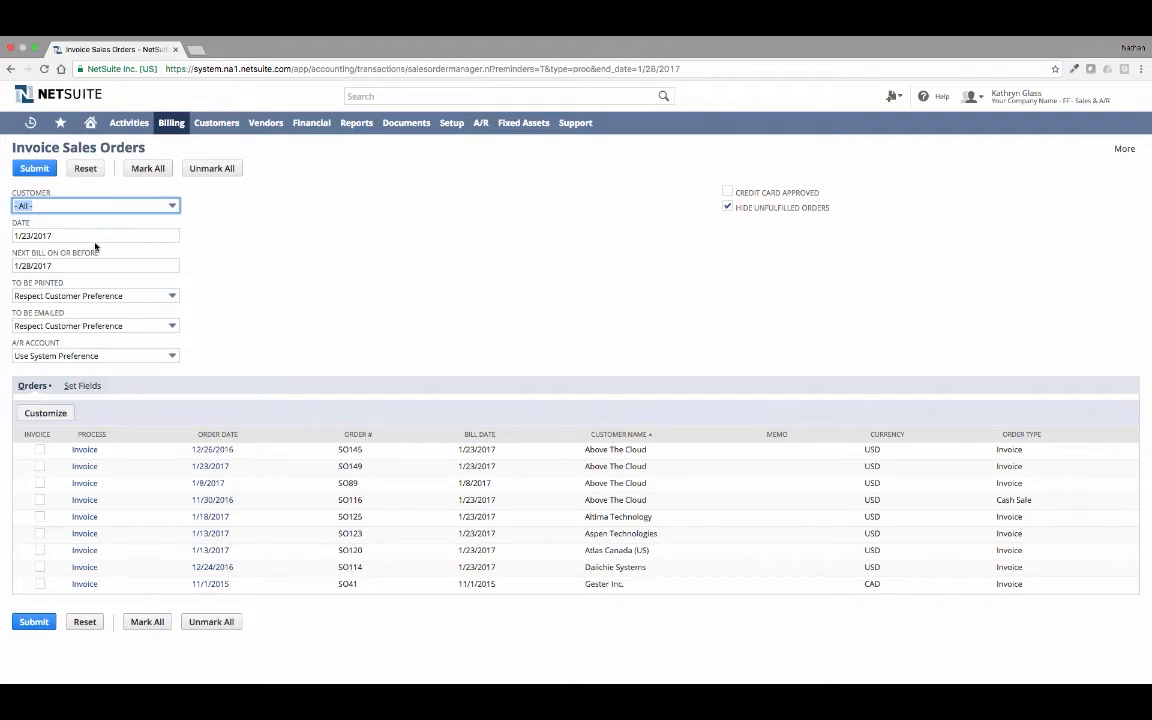
left_click(148, 168)
left_click(50, 169)
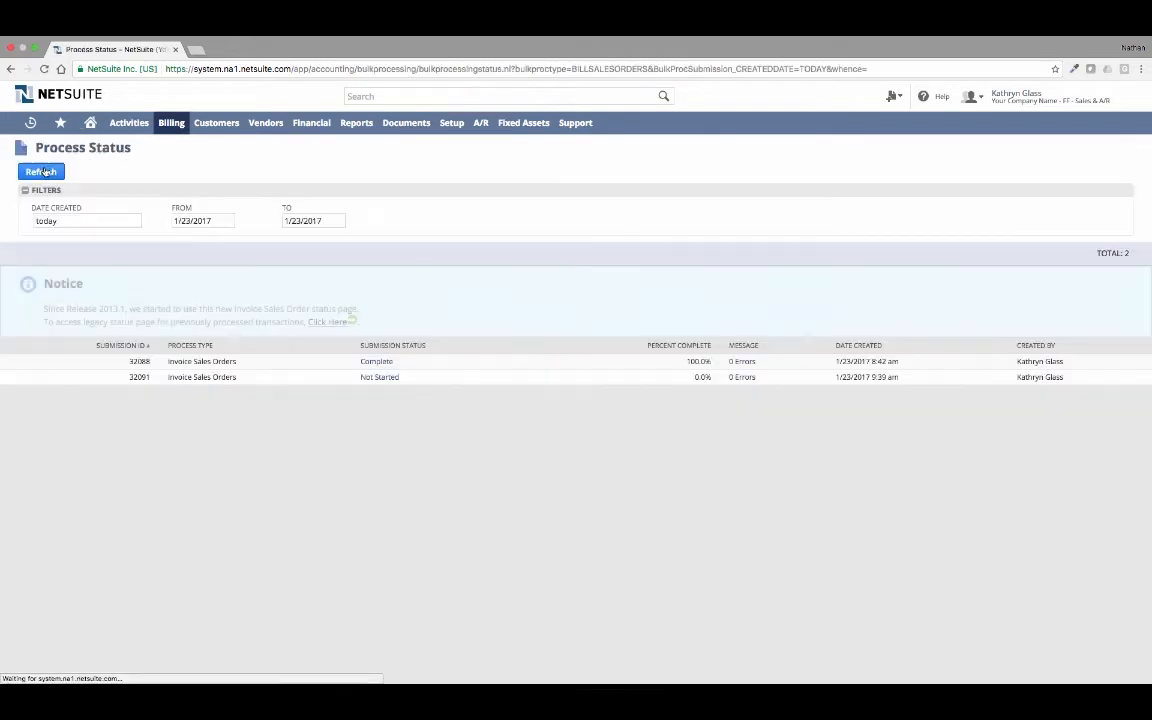
left_click(43, 172)
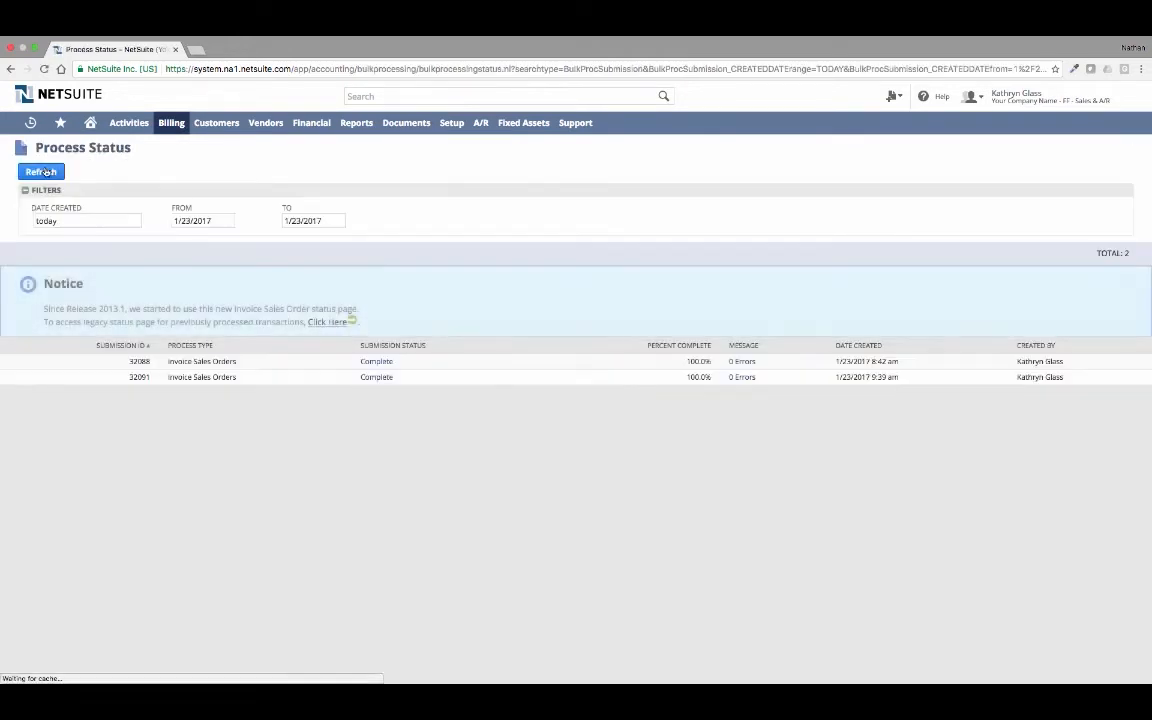
left_click(374, 378)
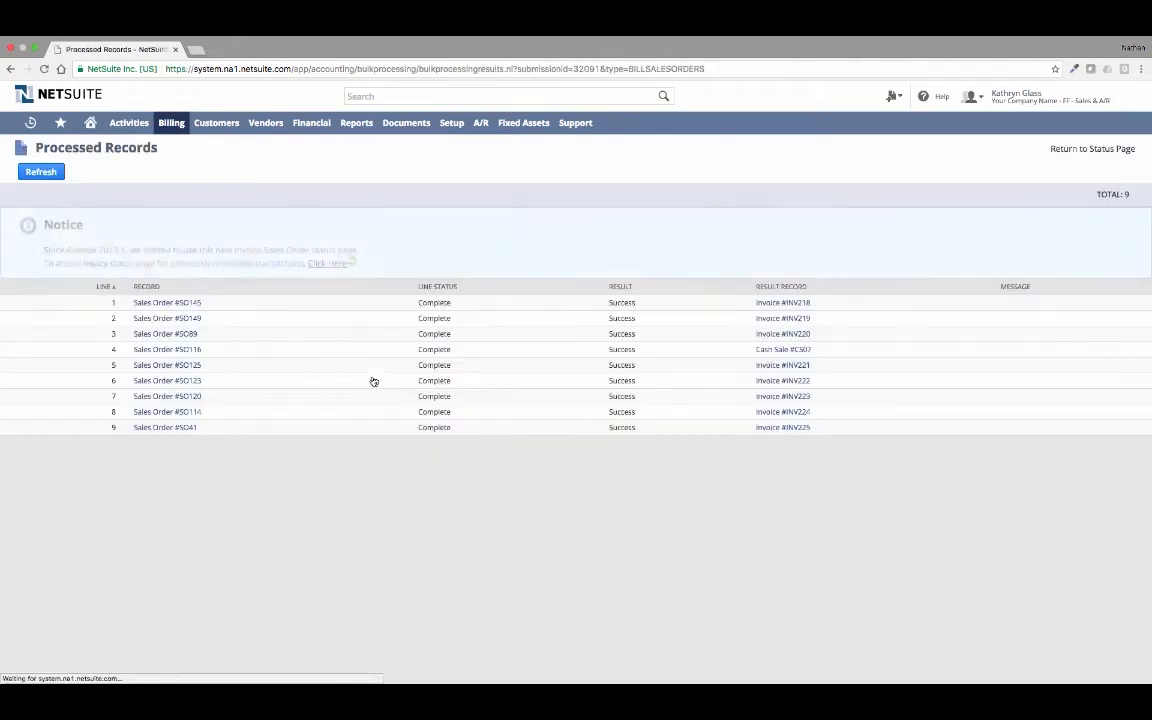
- Open the Above The Cloud invoice INV219 and review its e-mailed copy and GL impact
left_click(768, 319)
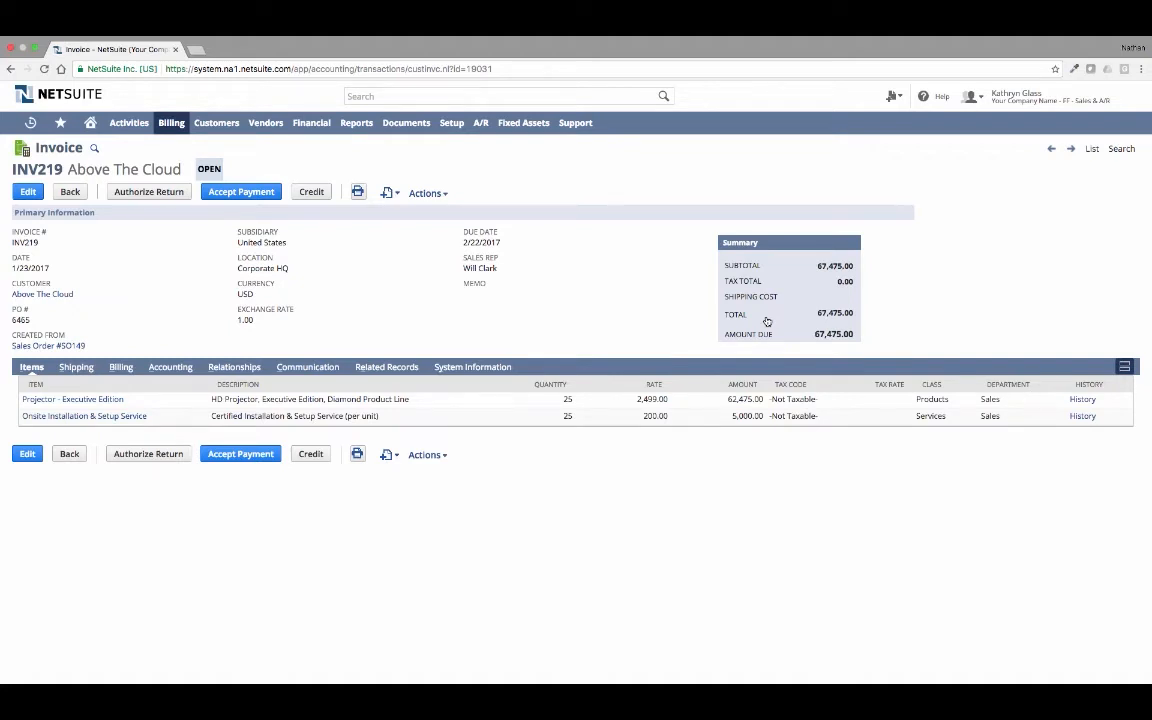
left_click(305, 366)
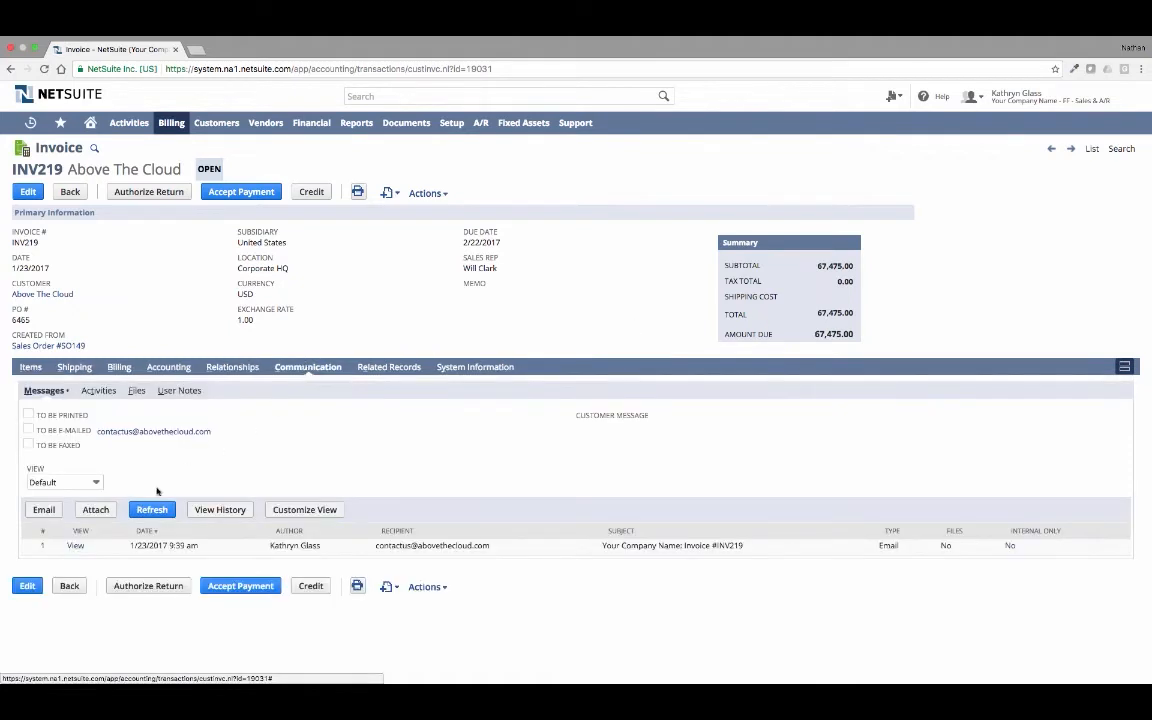
left_click(74, 546)
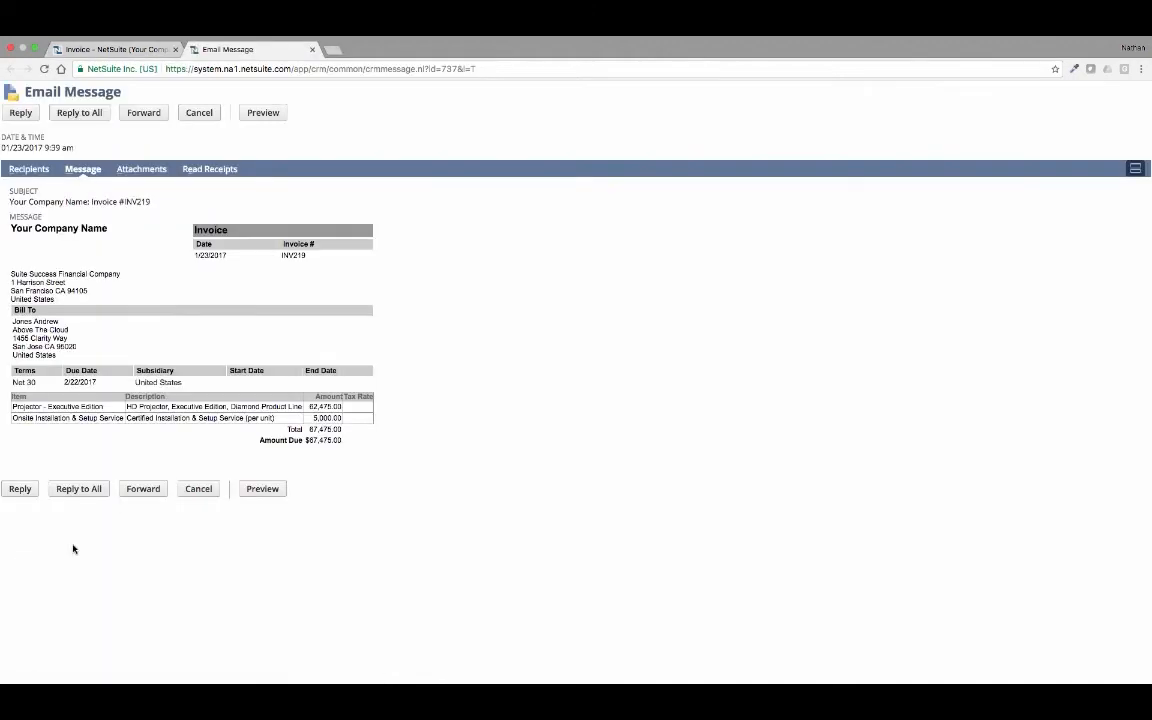
left_click(312, 49)
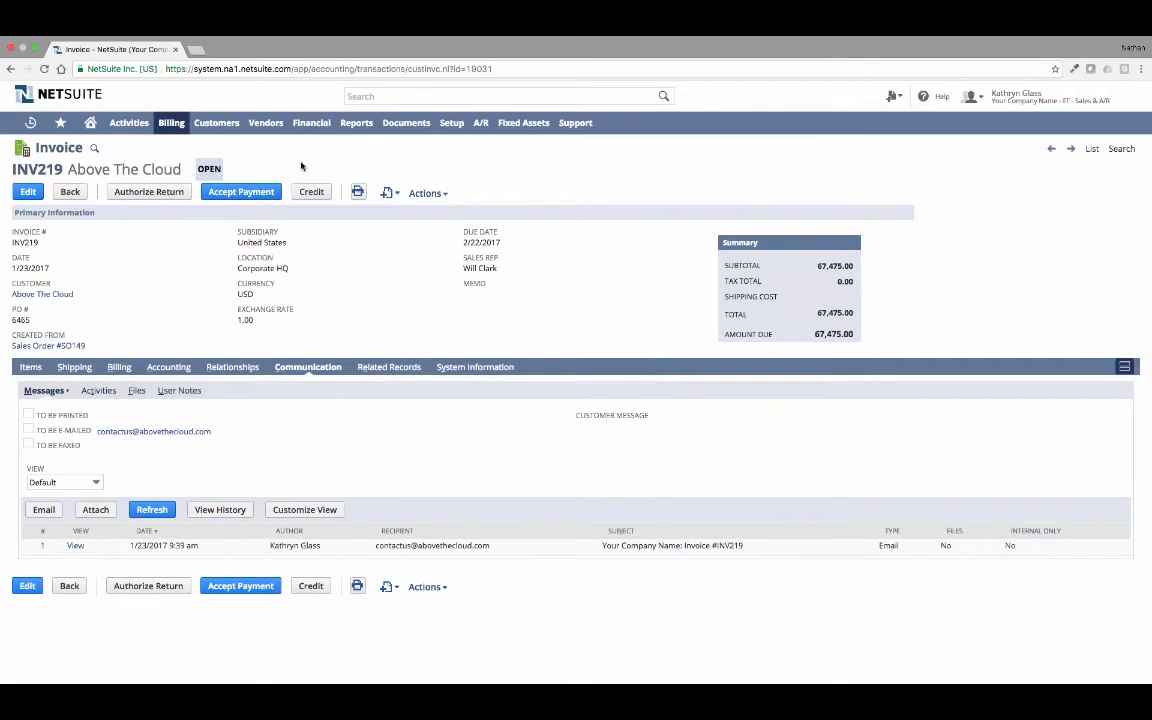
mouse_move(425, 193)
left_click(437, 297)
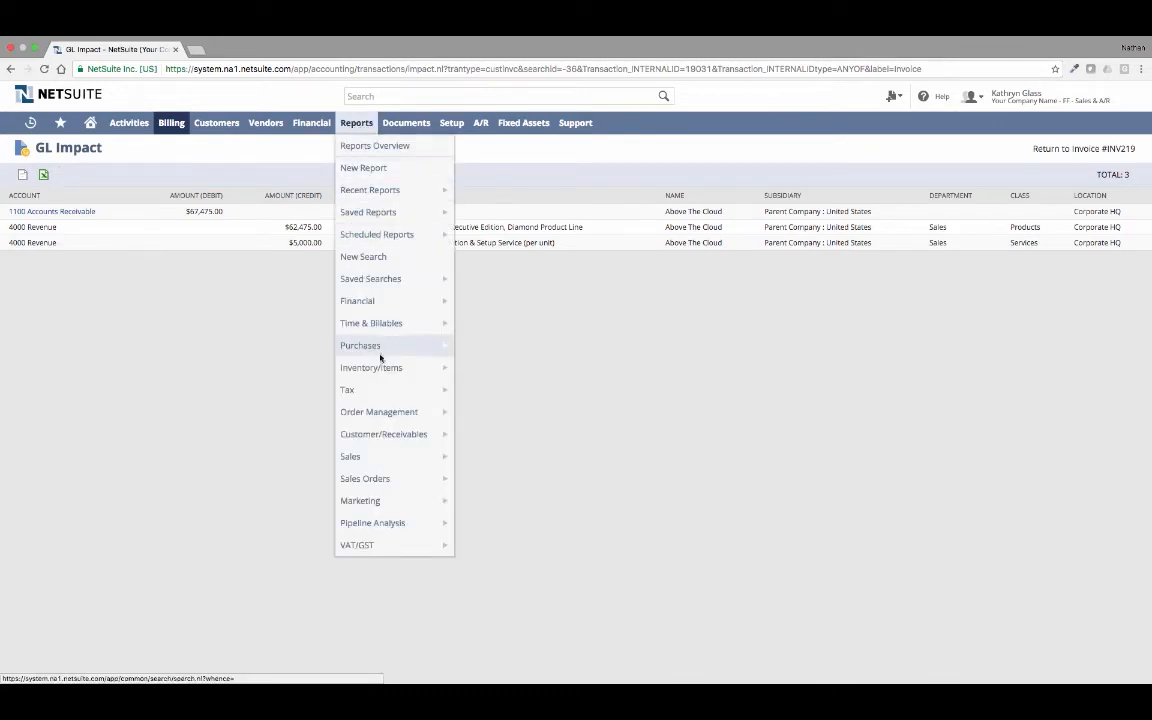
- Run the A/R Aging report and drill down through Above The Cloud's current balance to invoice INV219
mouse_move(410, 440)
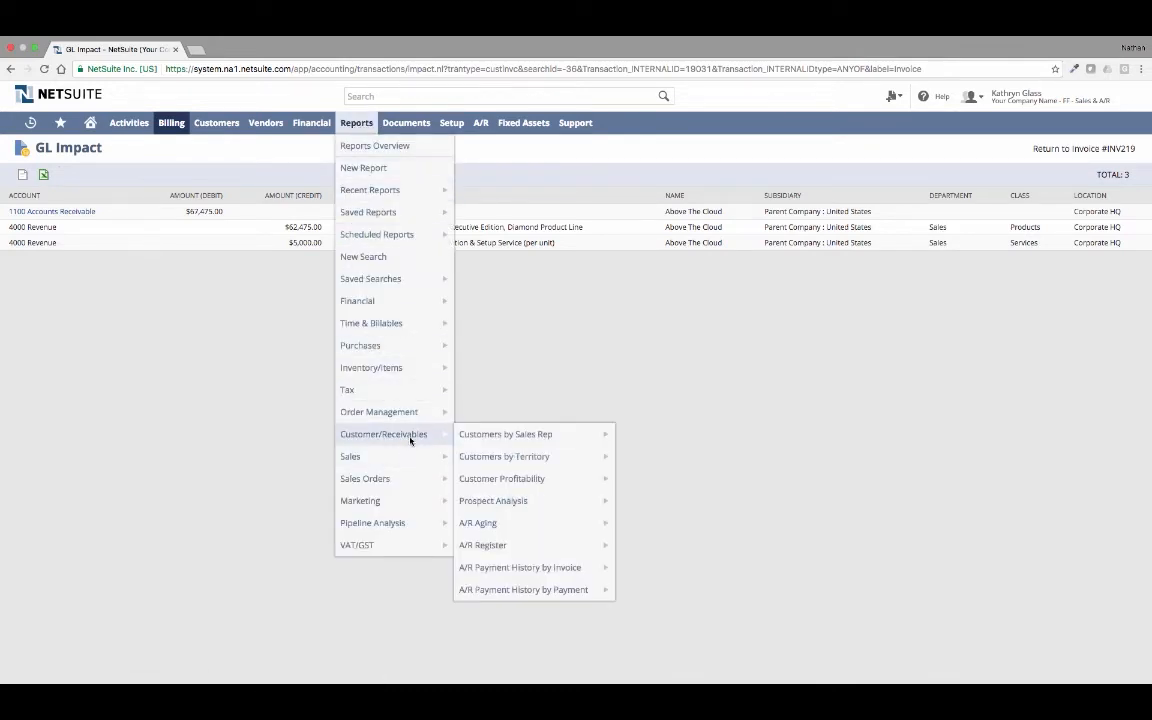
left_click(493, 522)
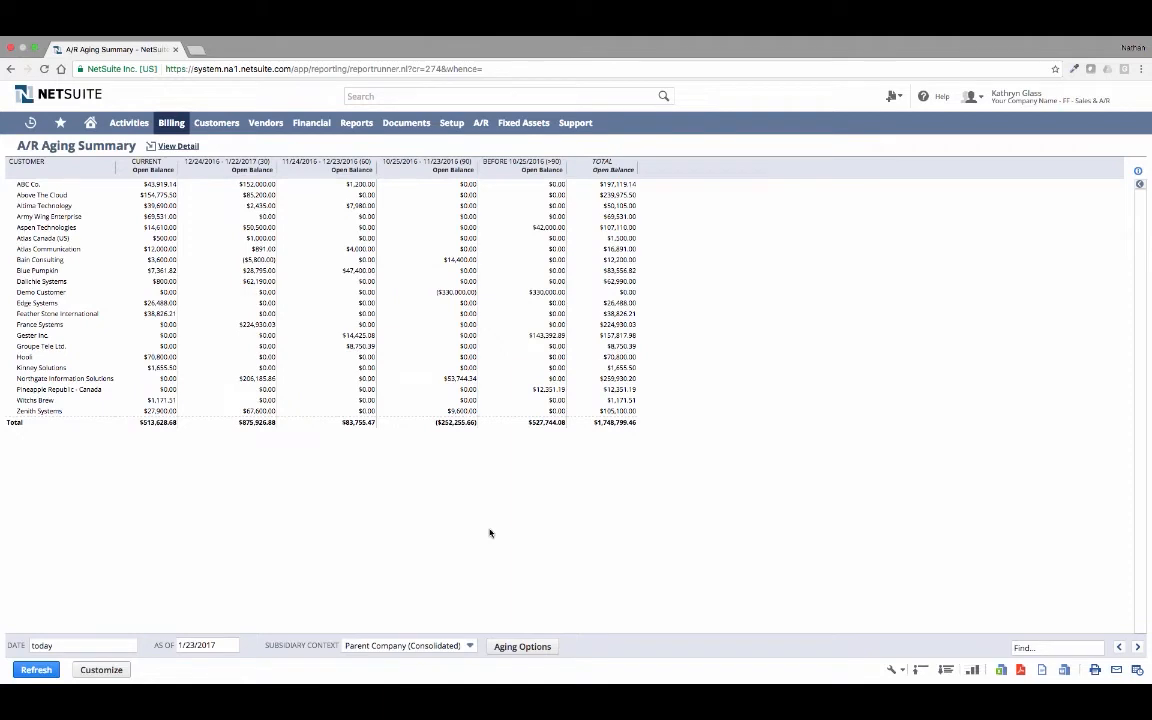
left_click(159, 196)
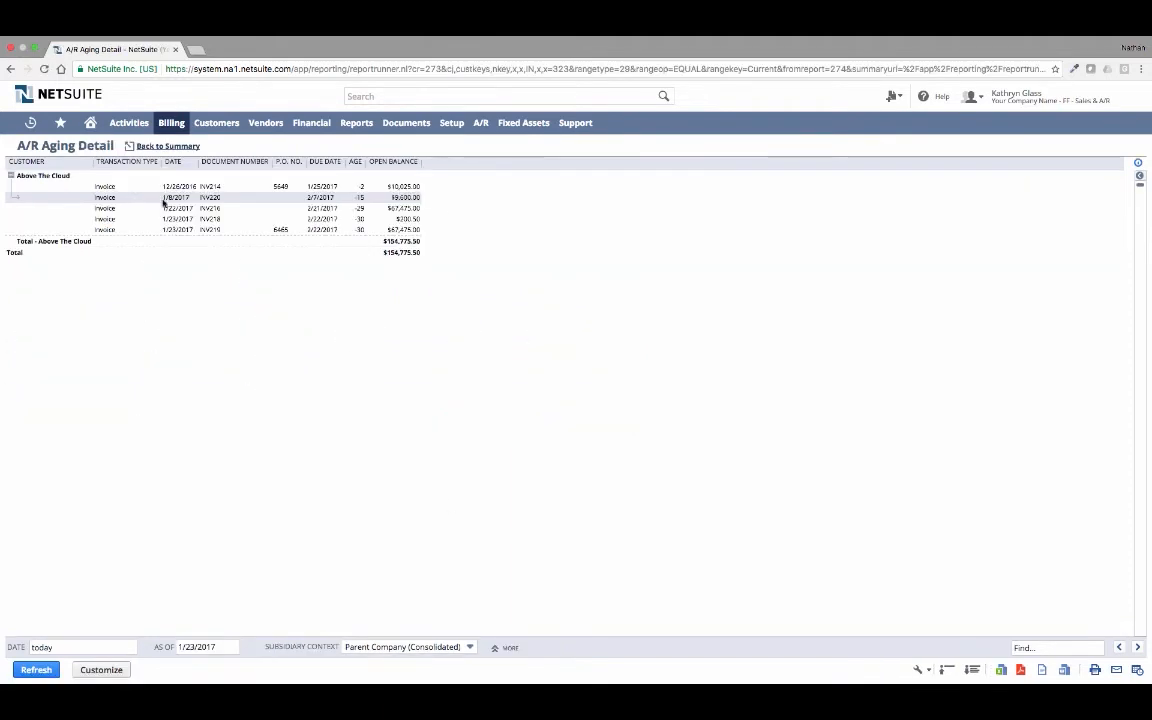
left_click(110, 232)
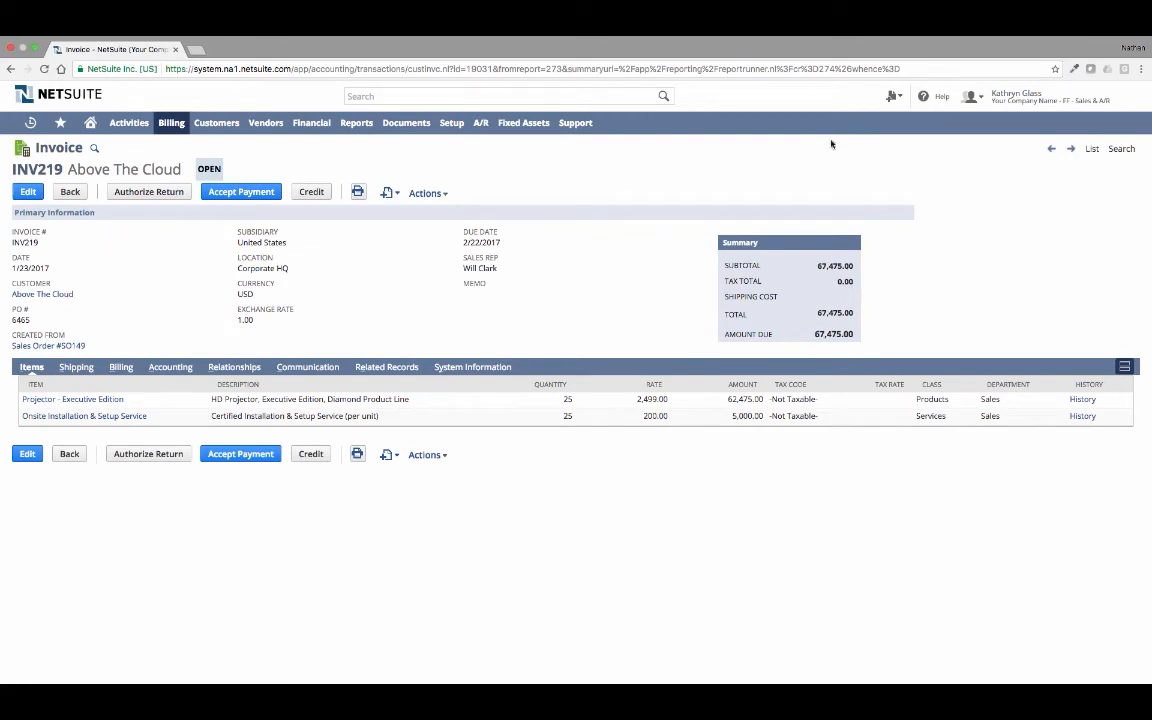
- Switch to the Controller role and start accepting a payment for Above The Cloud invoice INV214
mouse_move(1010, 101)
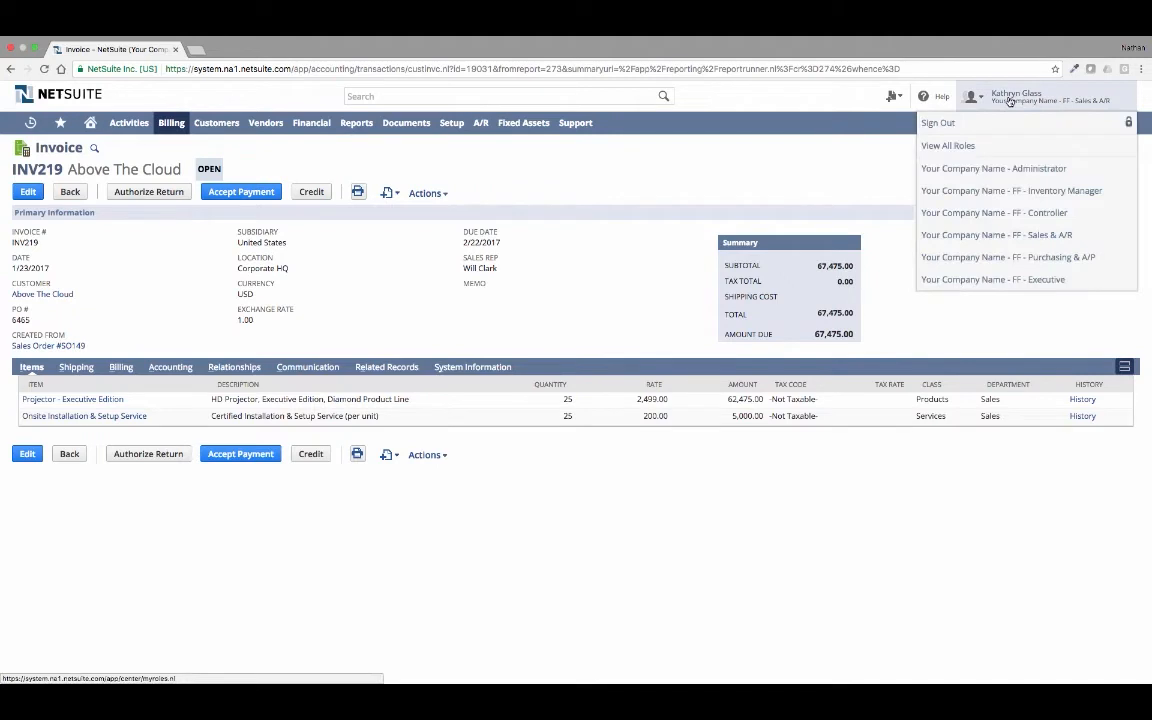
left_click(1050, 212)
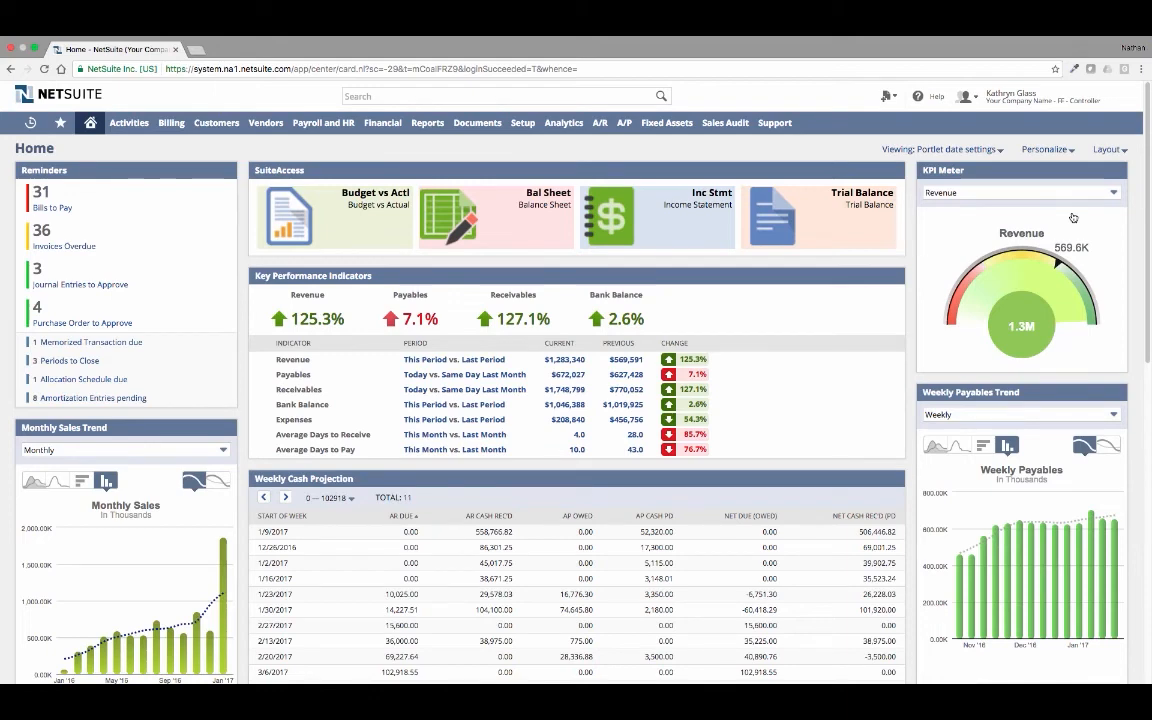
left_click(621, 94)
type("inv214")
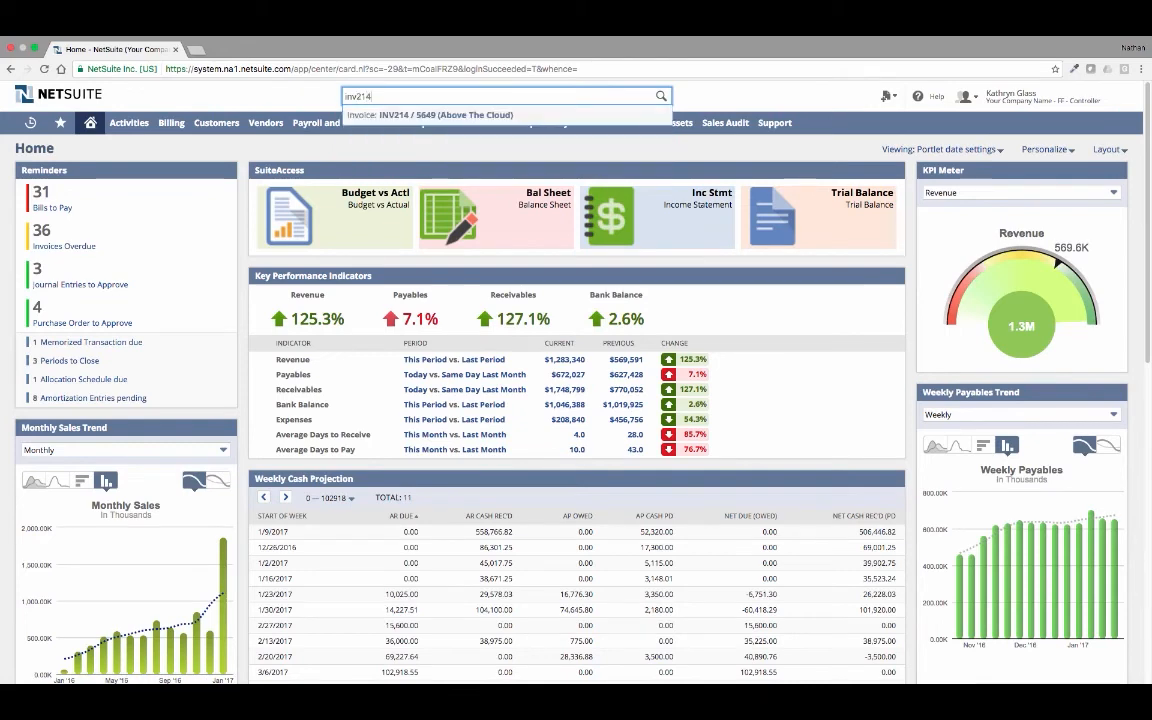
left_click(490, 118)
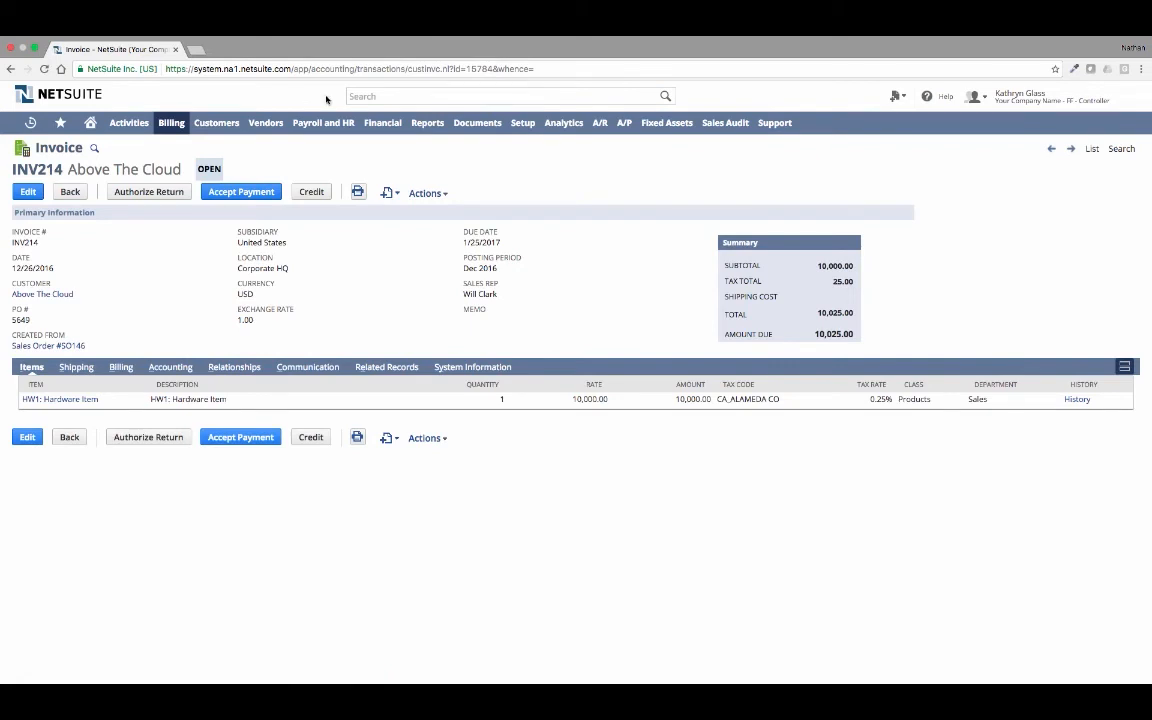
left_click(258, 190)
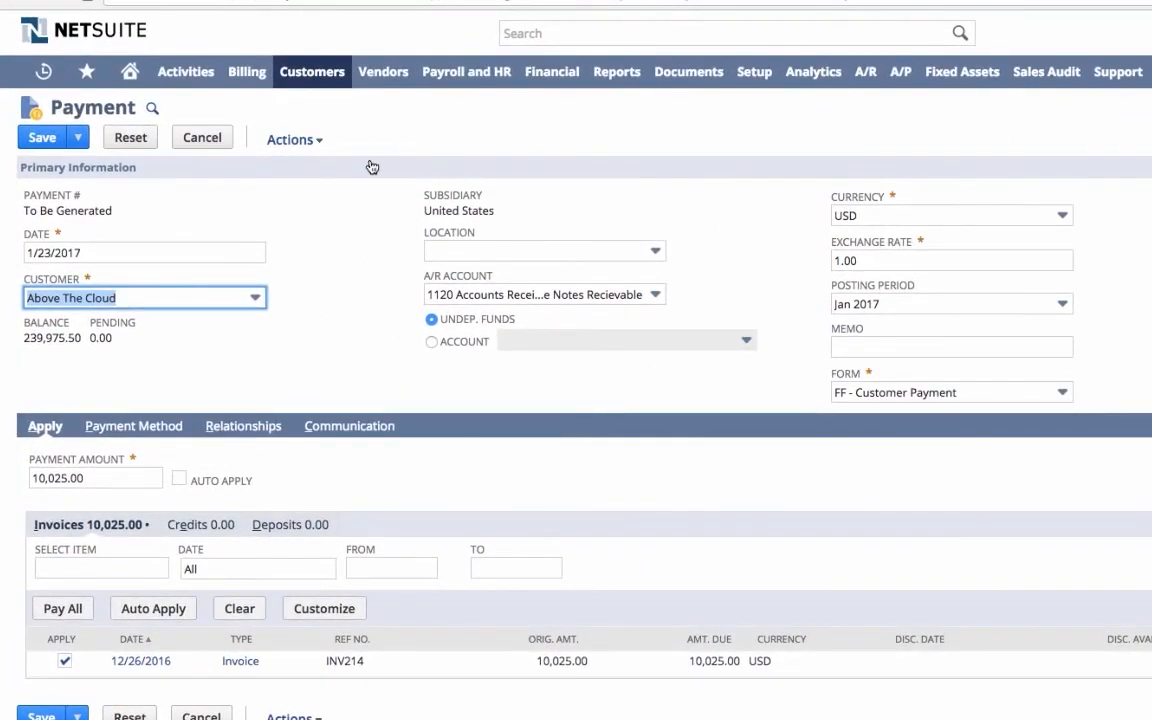
left_click(431, 342)
left_click(512, 343)
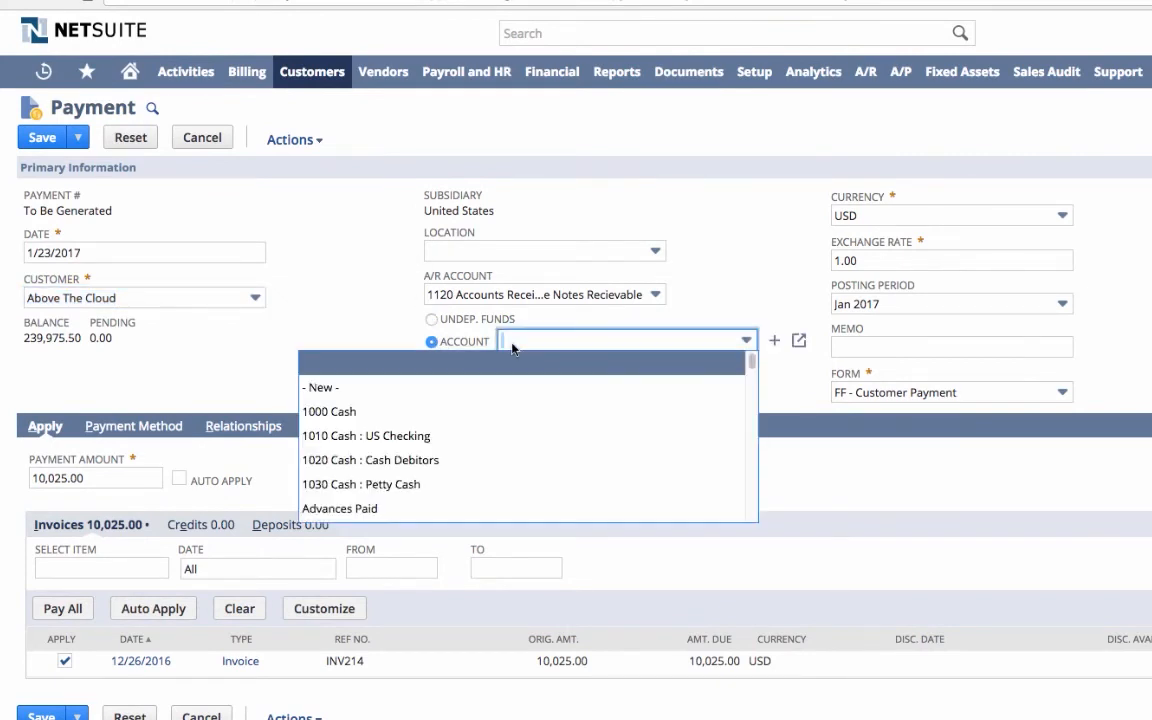
left_click(431, 319)
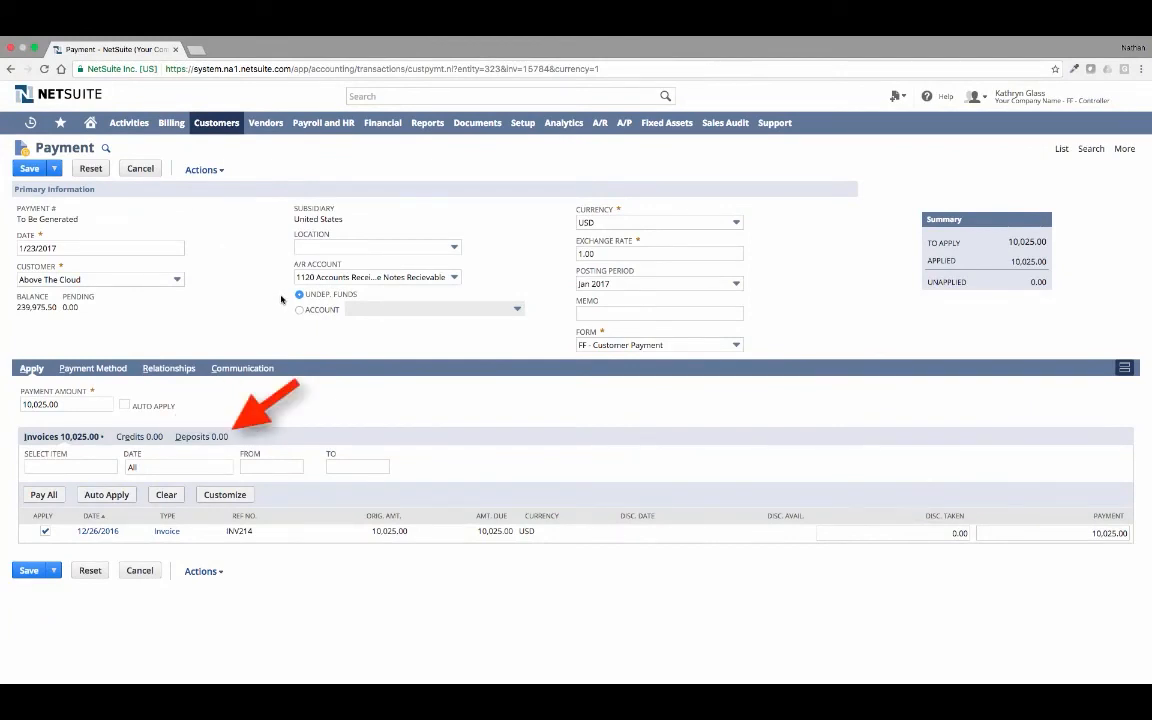
- Set the customer payment's method to Check with check number 5468 and save the payment
left_click(93, 368)
left_click(121, 402)
left_click(121, 443)
left_click(651, 400)
type("5468")
left_click(638, 458)
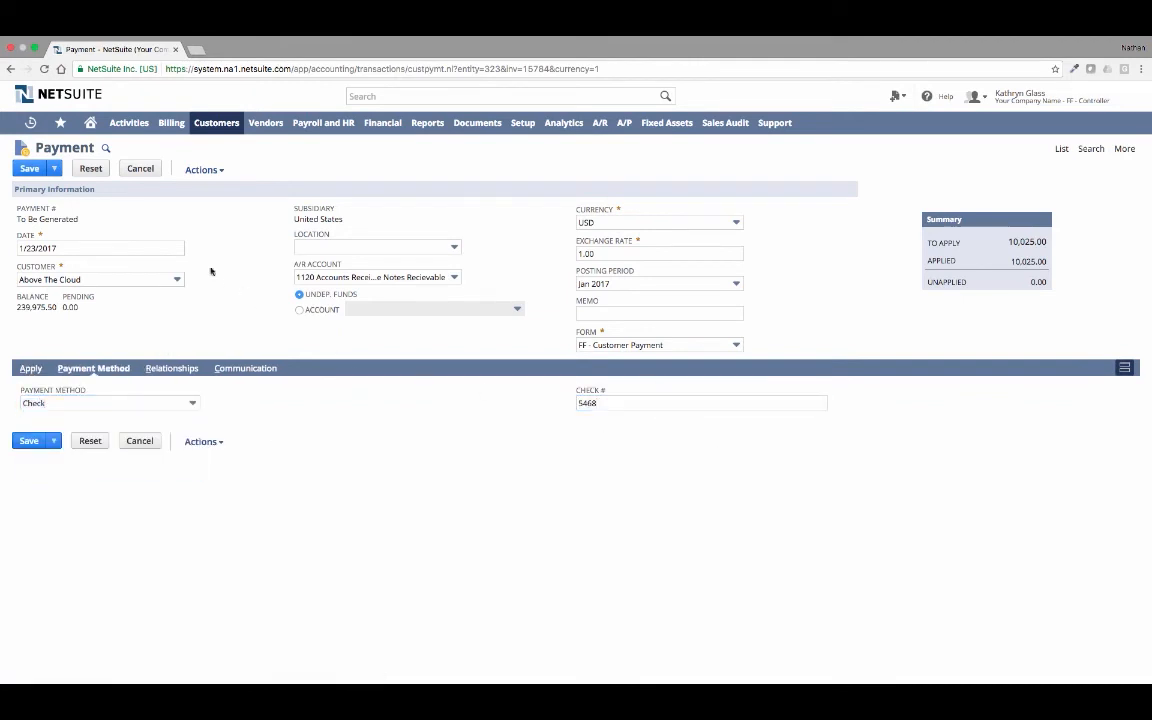
left_click(29, 169)
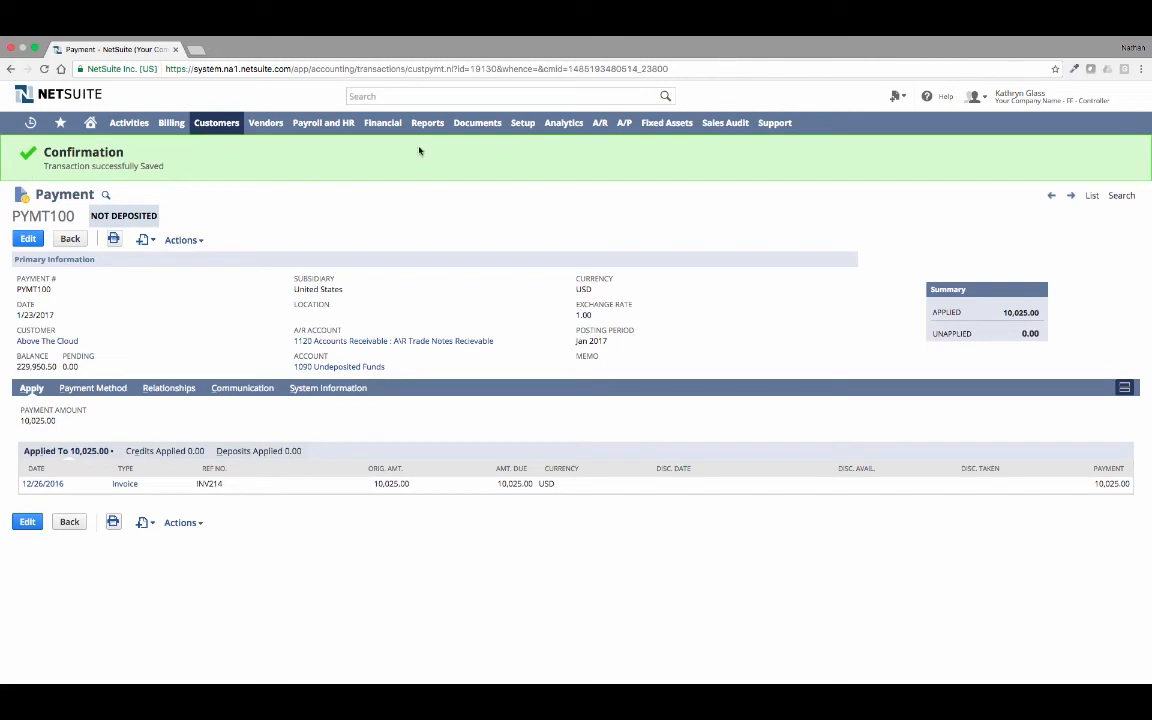
- Open the A/R dashboard to examine receivables, forecasted customer receipts and aging
left_click(600, 124)
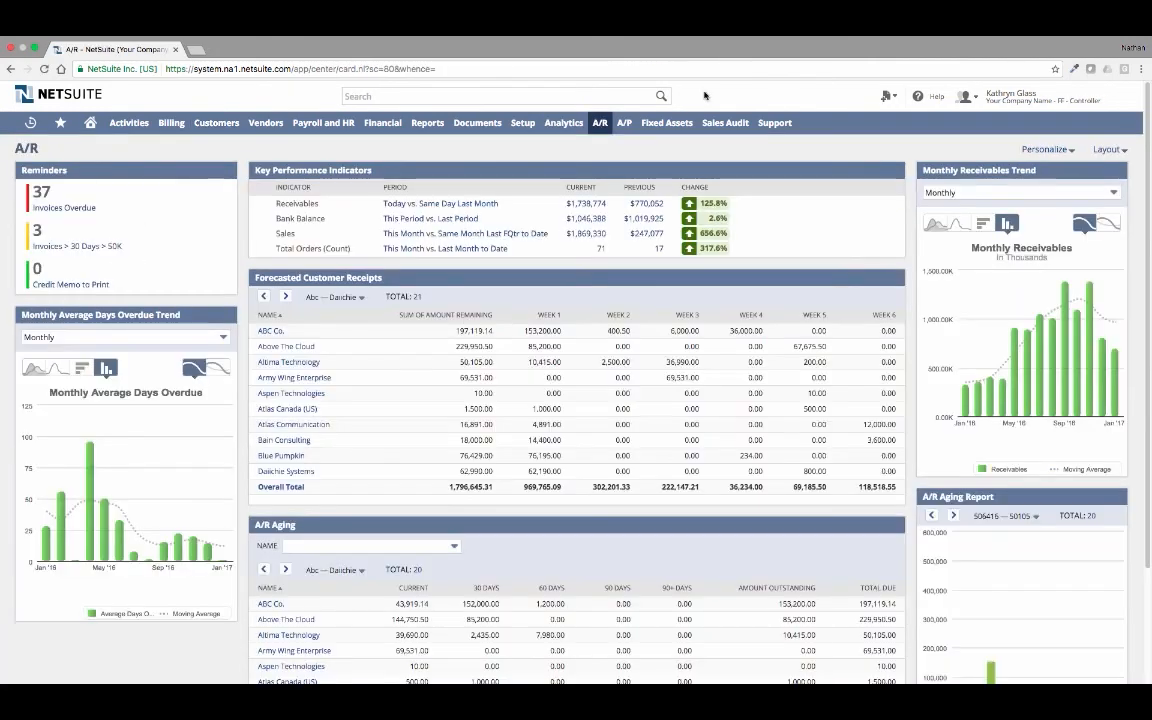